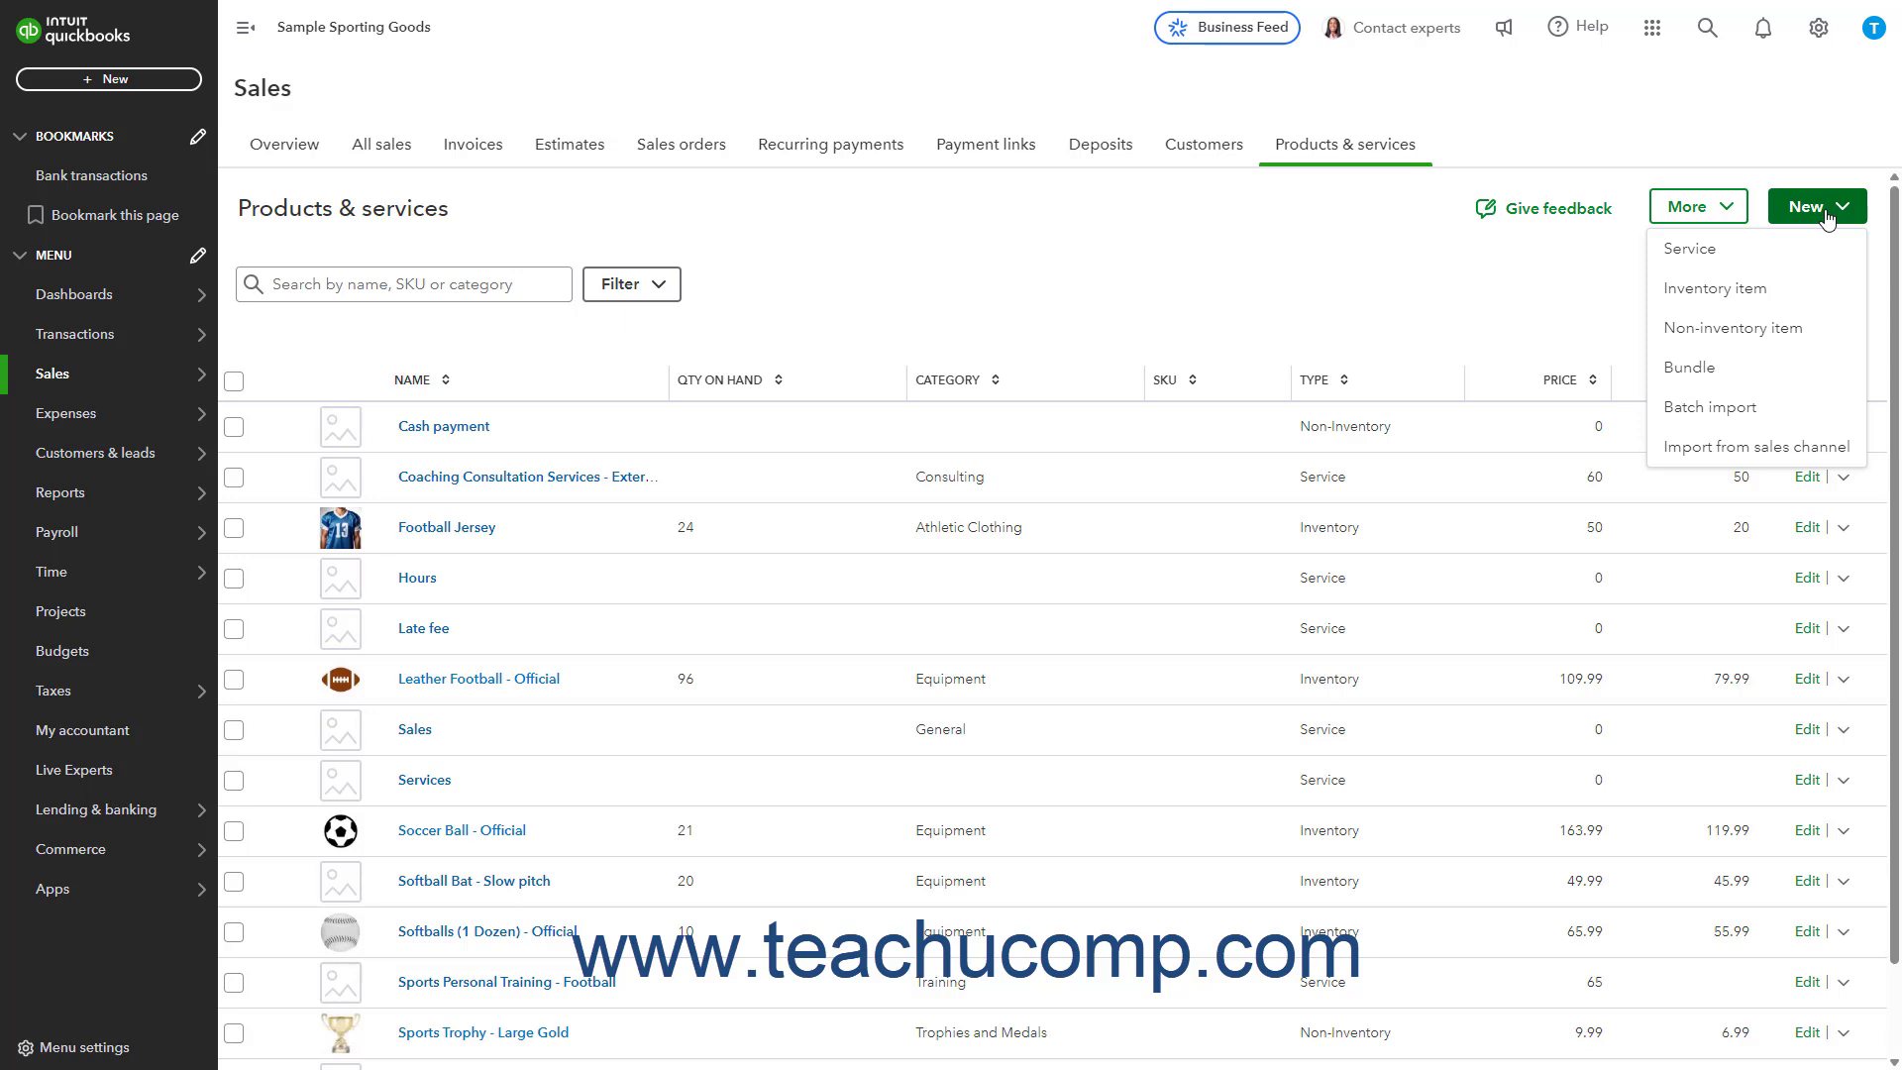
- Create a new non-inventory item named "Sports Trophy - Glass - Basketball", keeping the item type as Non-inventory item
left_click(1759, 327)
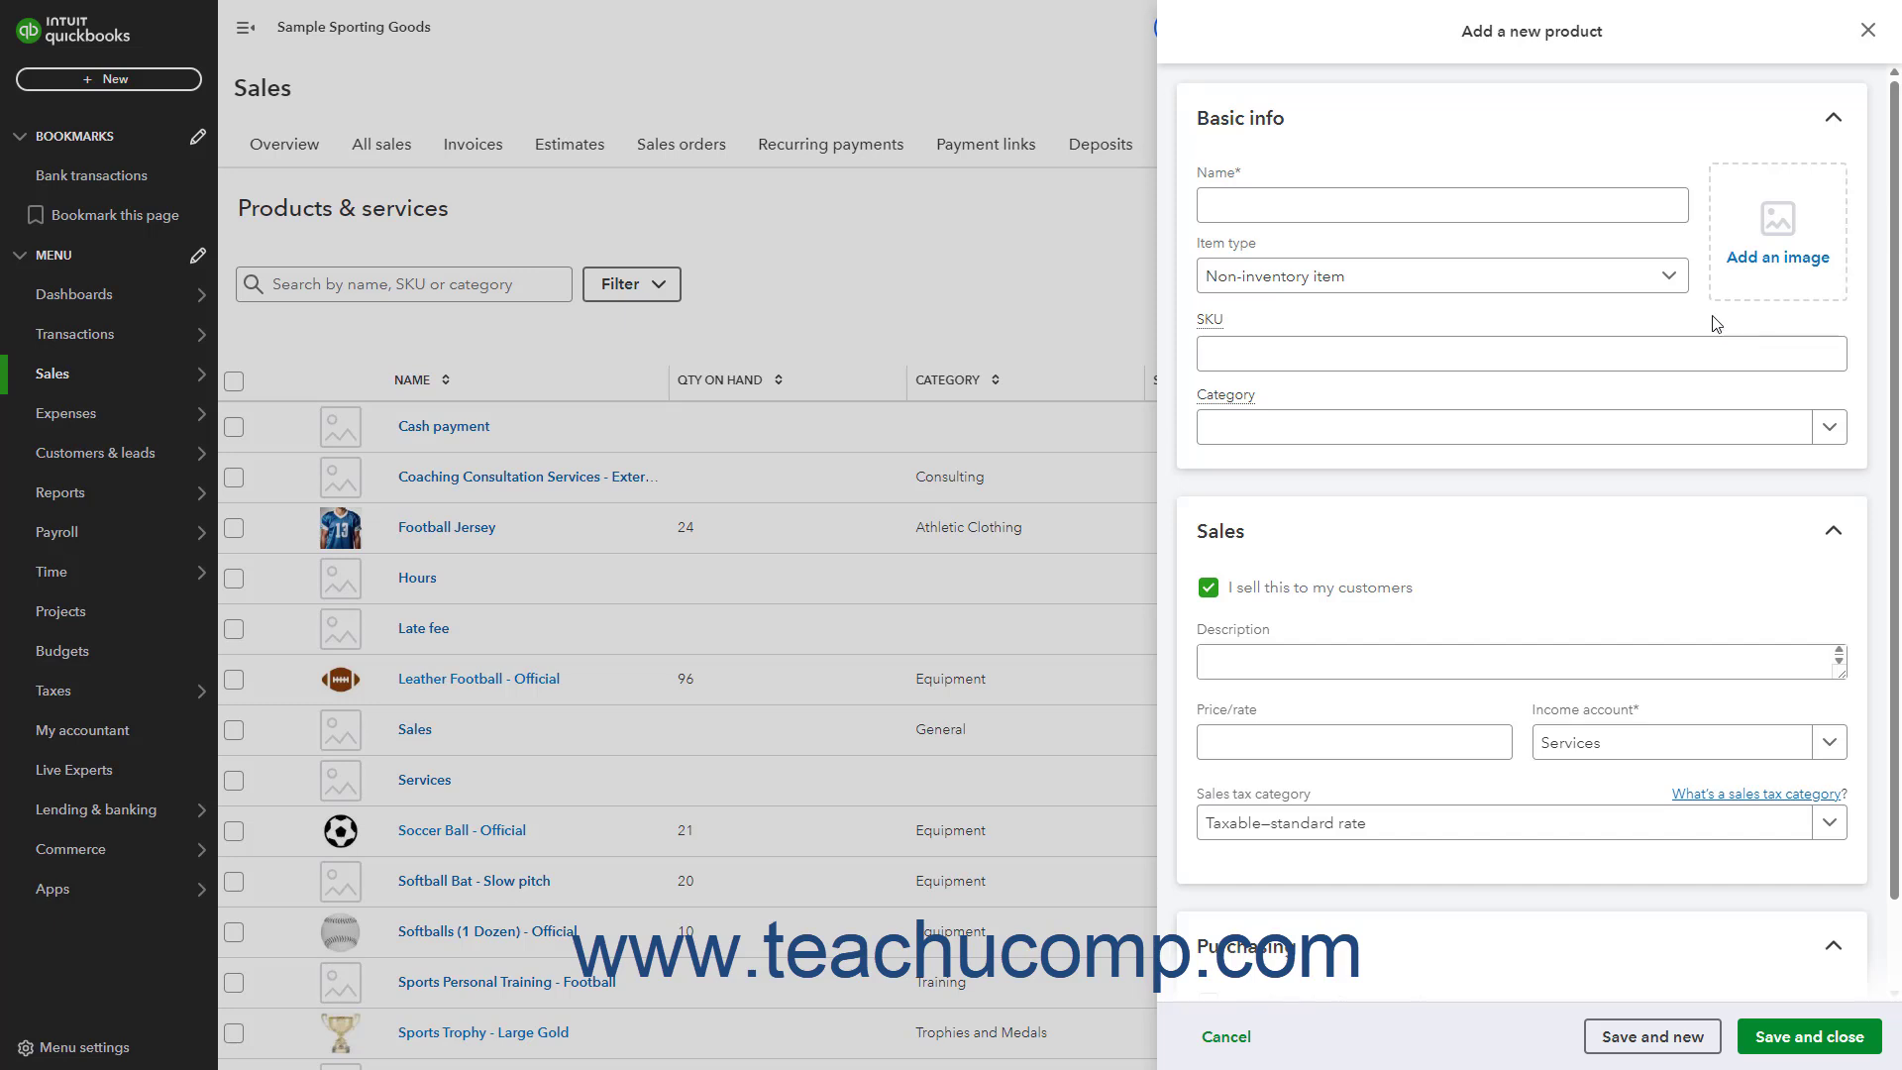
left_click(1326, 205)
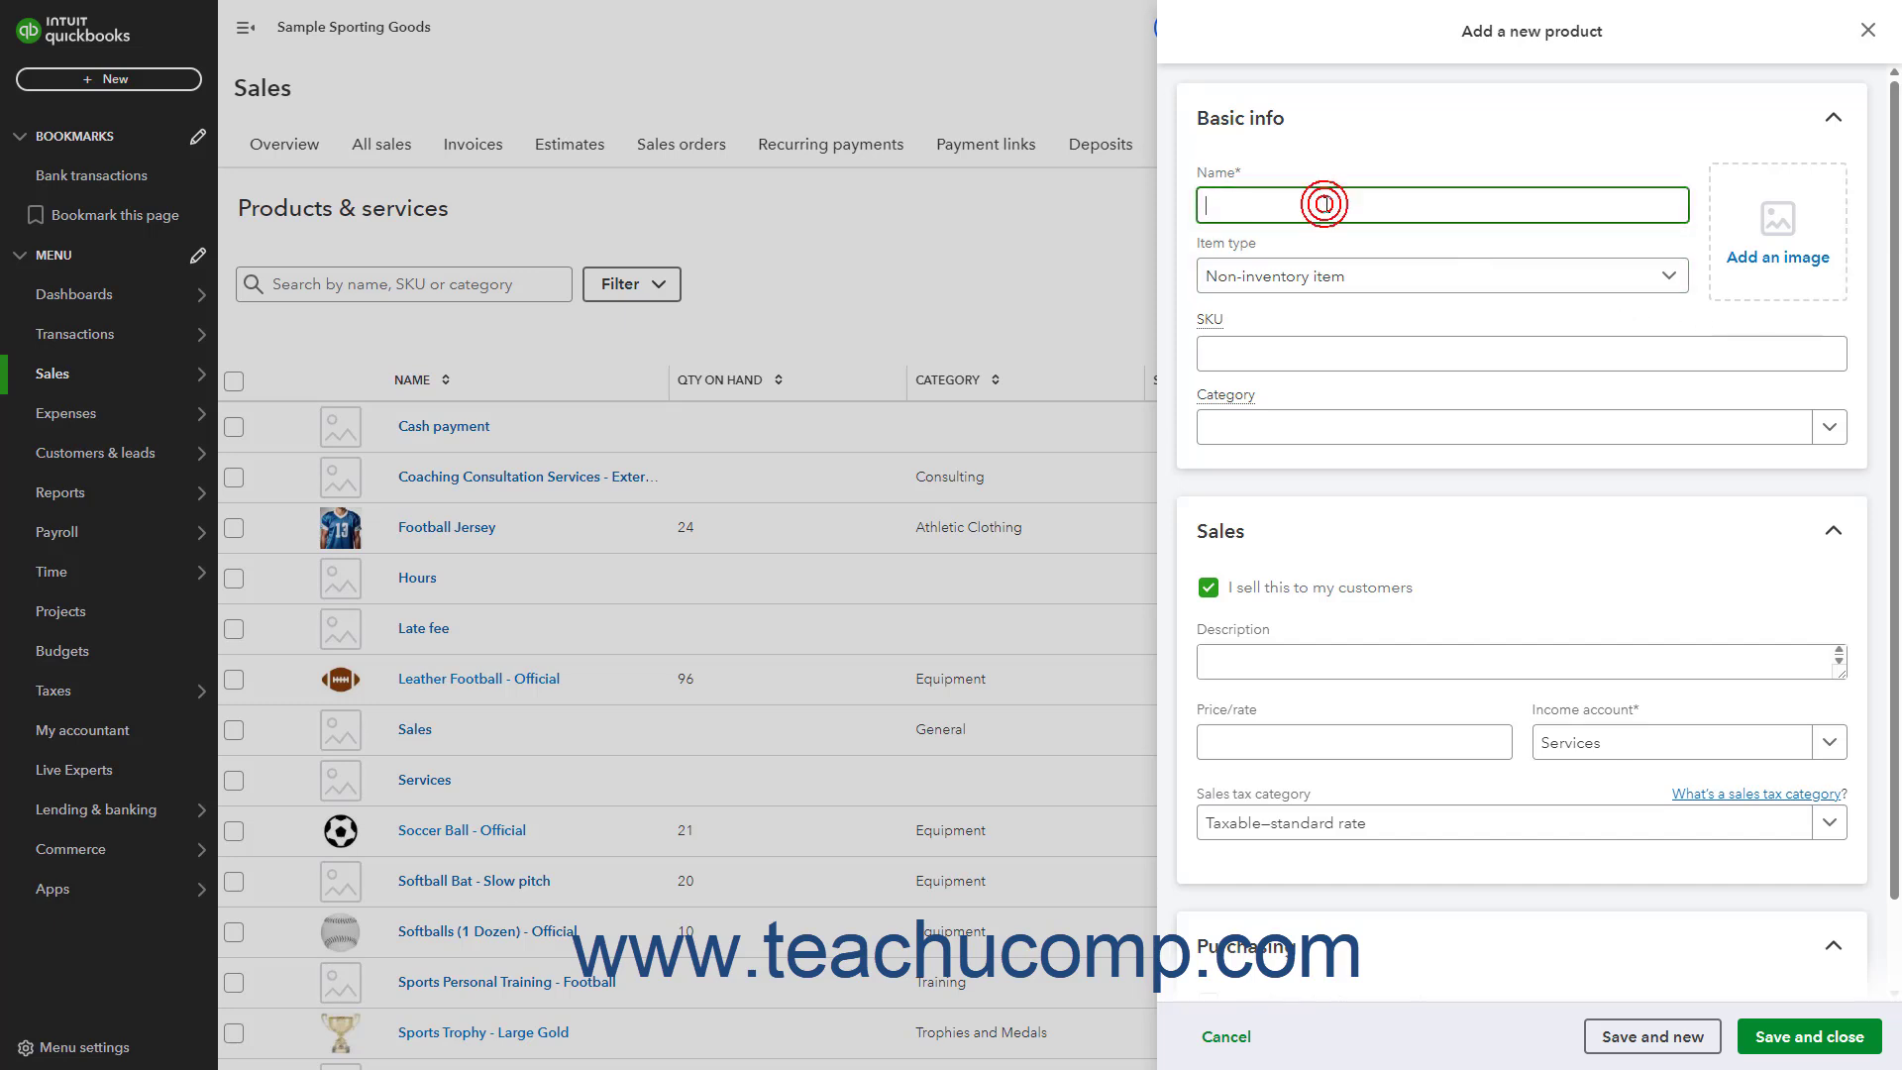
type("Sports Trophy - Glass - Basketball")
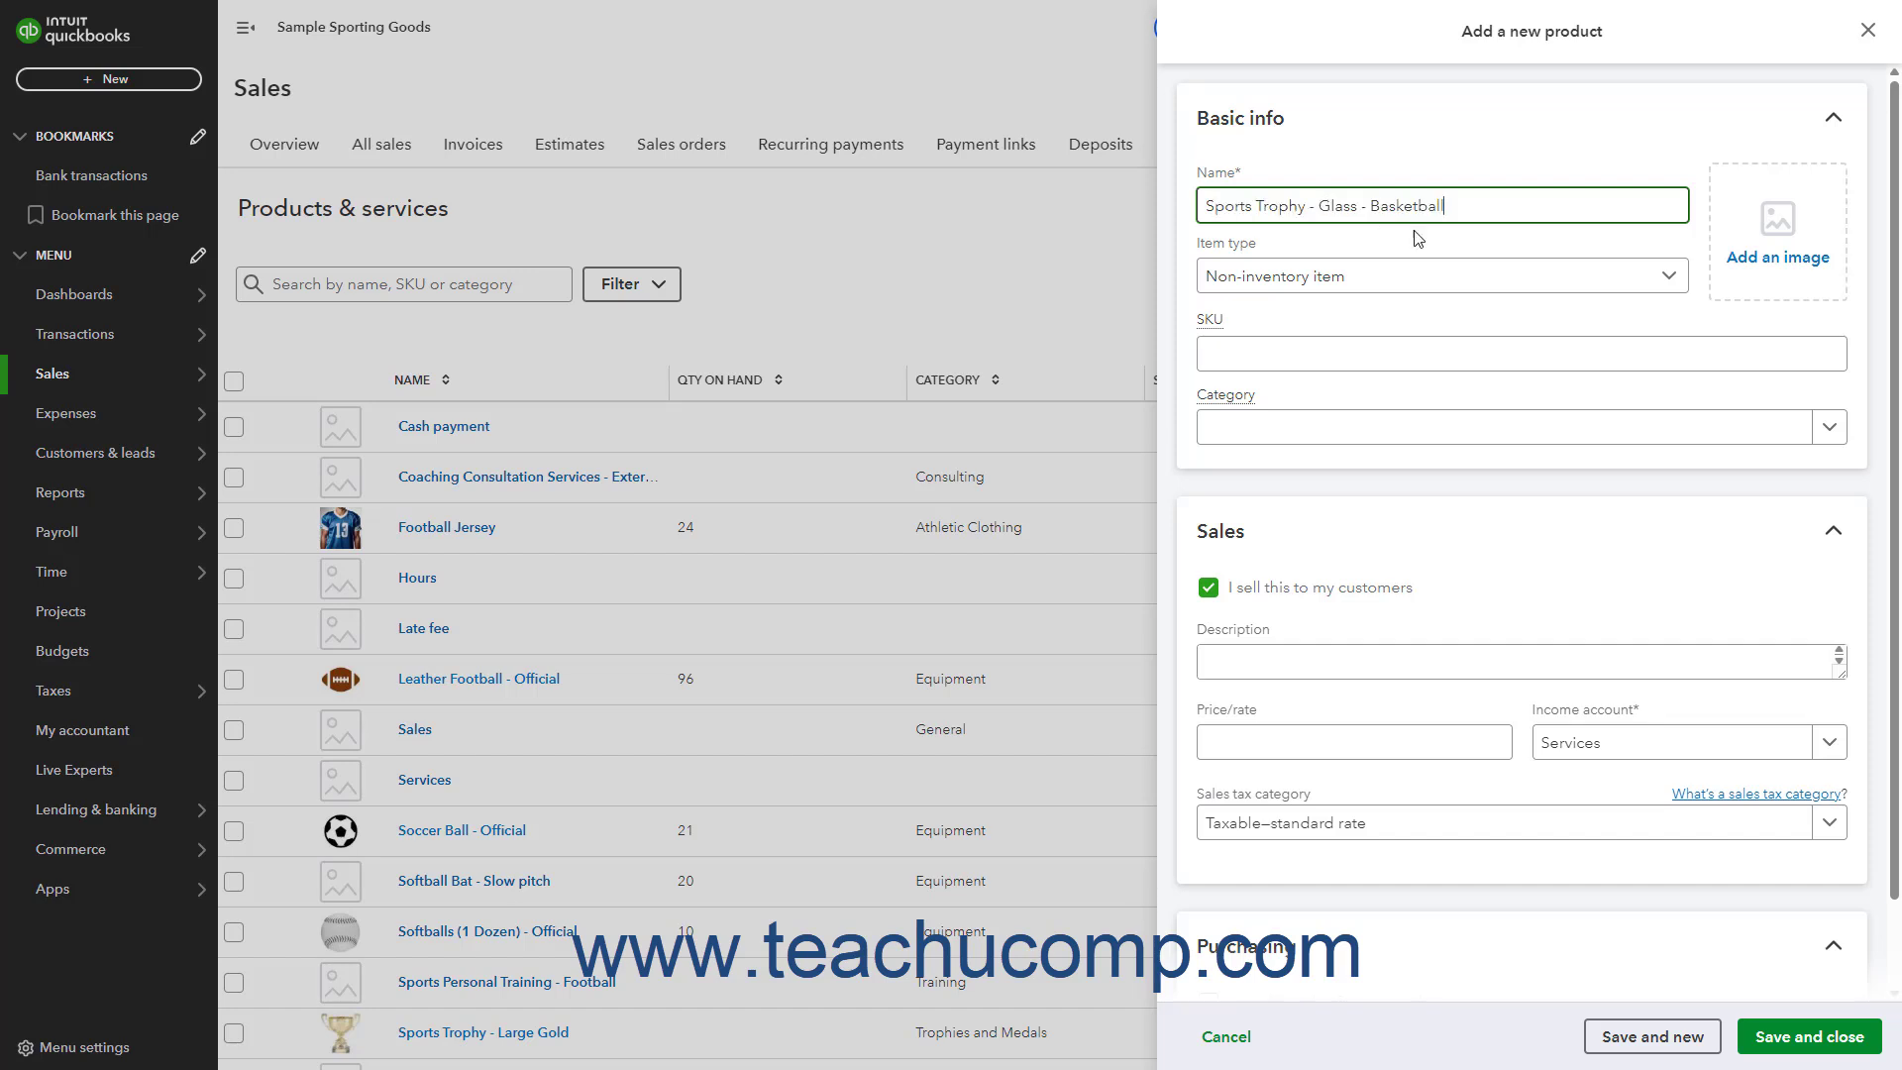
left_click(1669, 278)
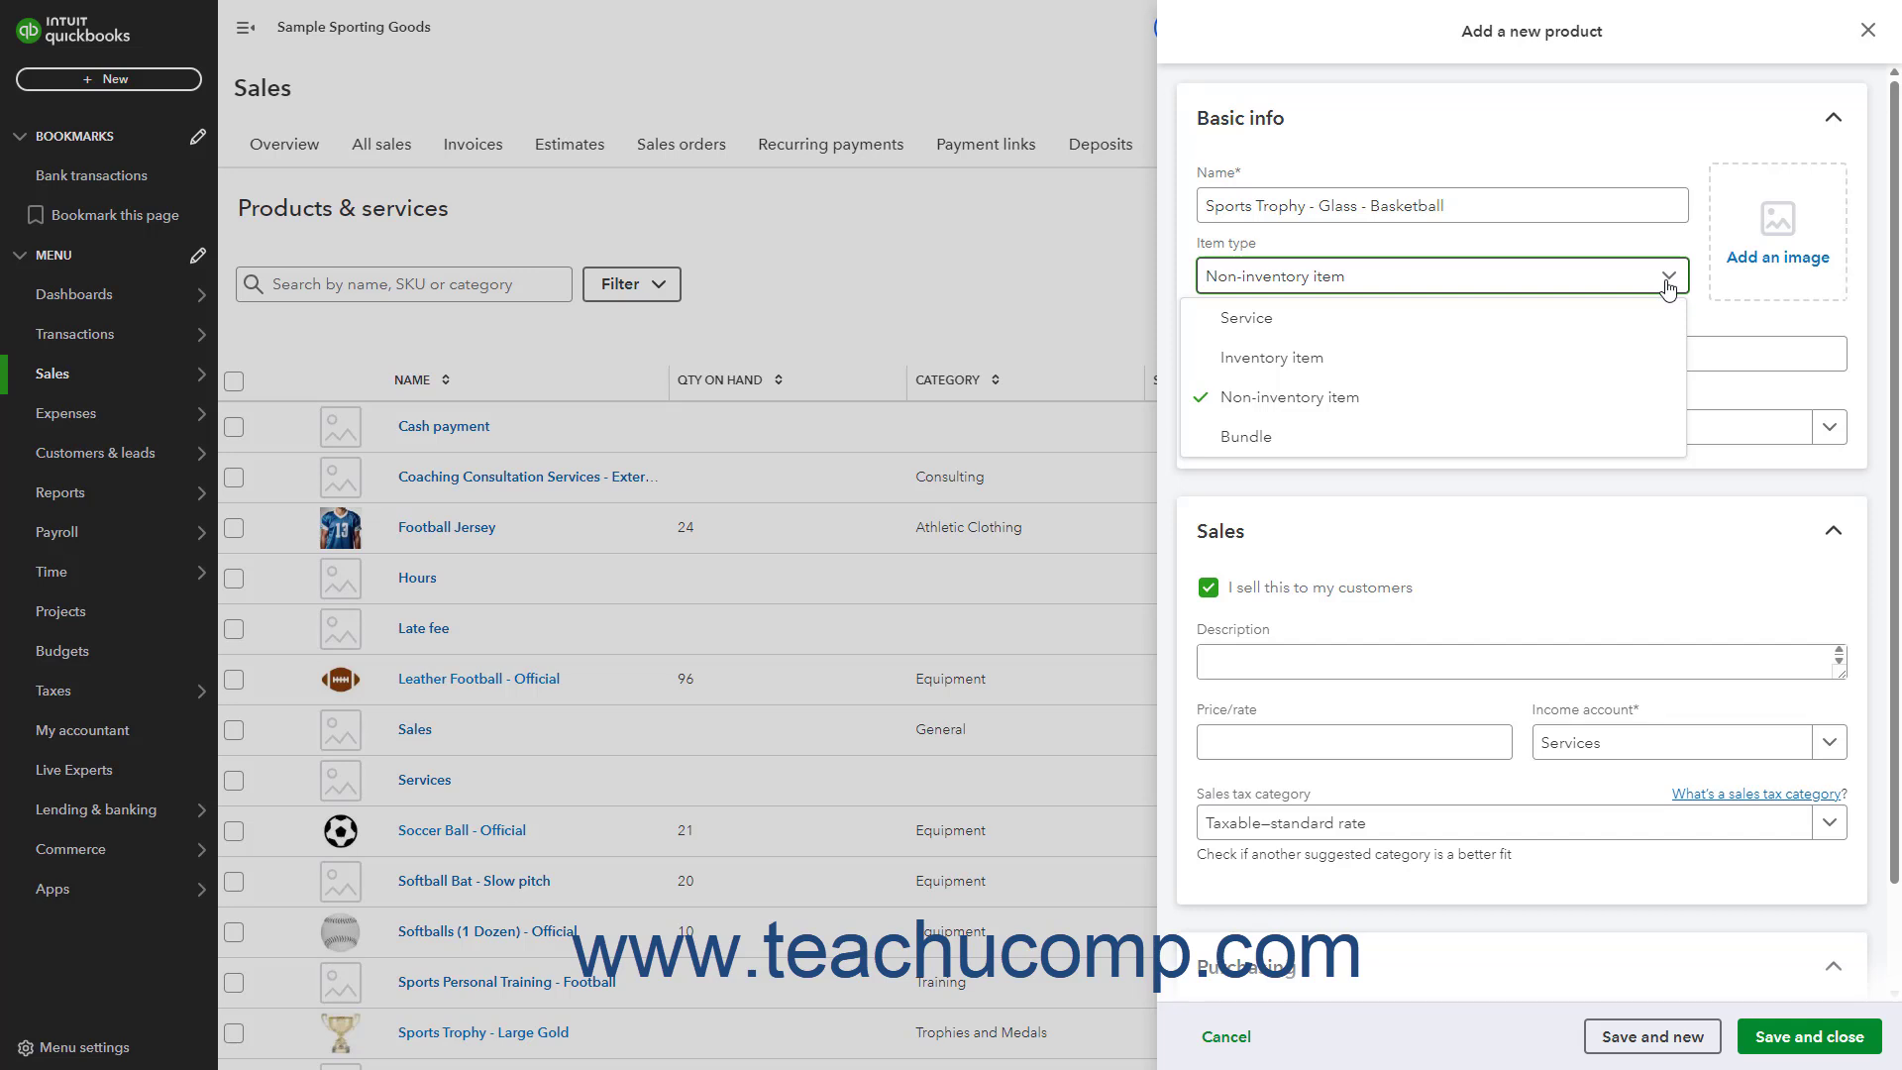
left_click(1368, 396)
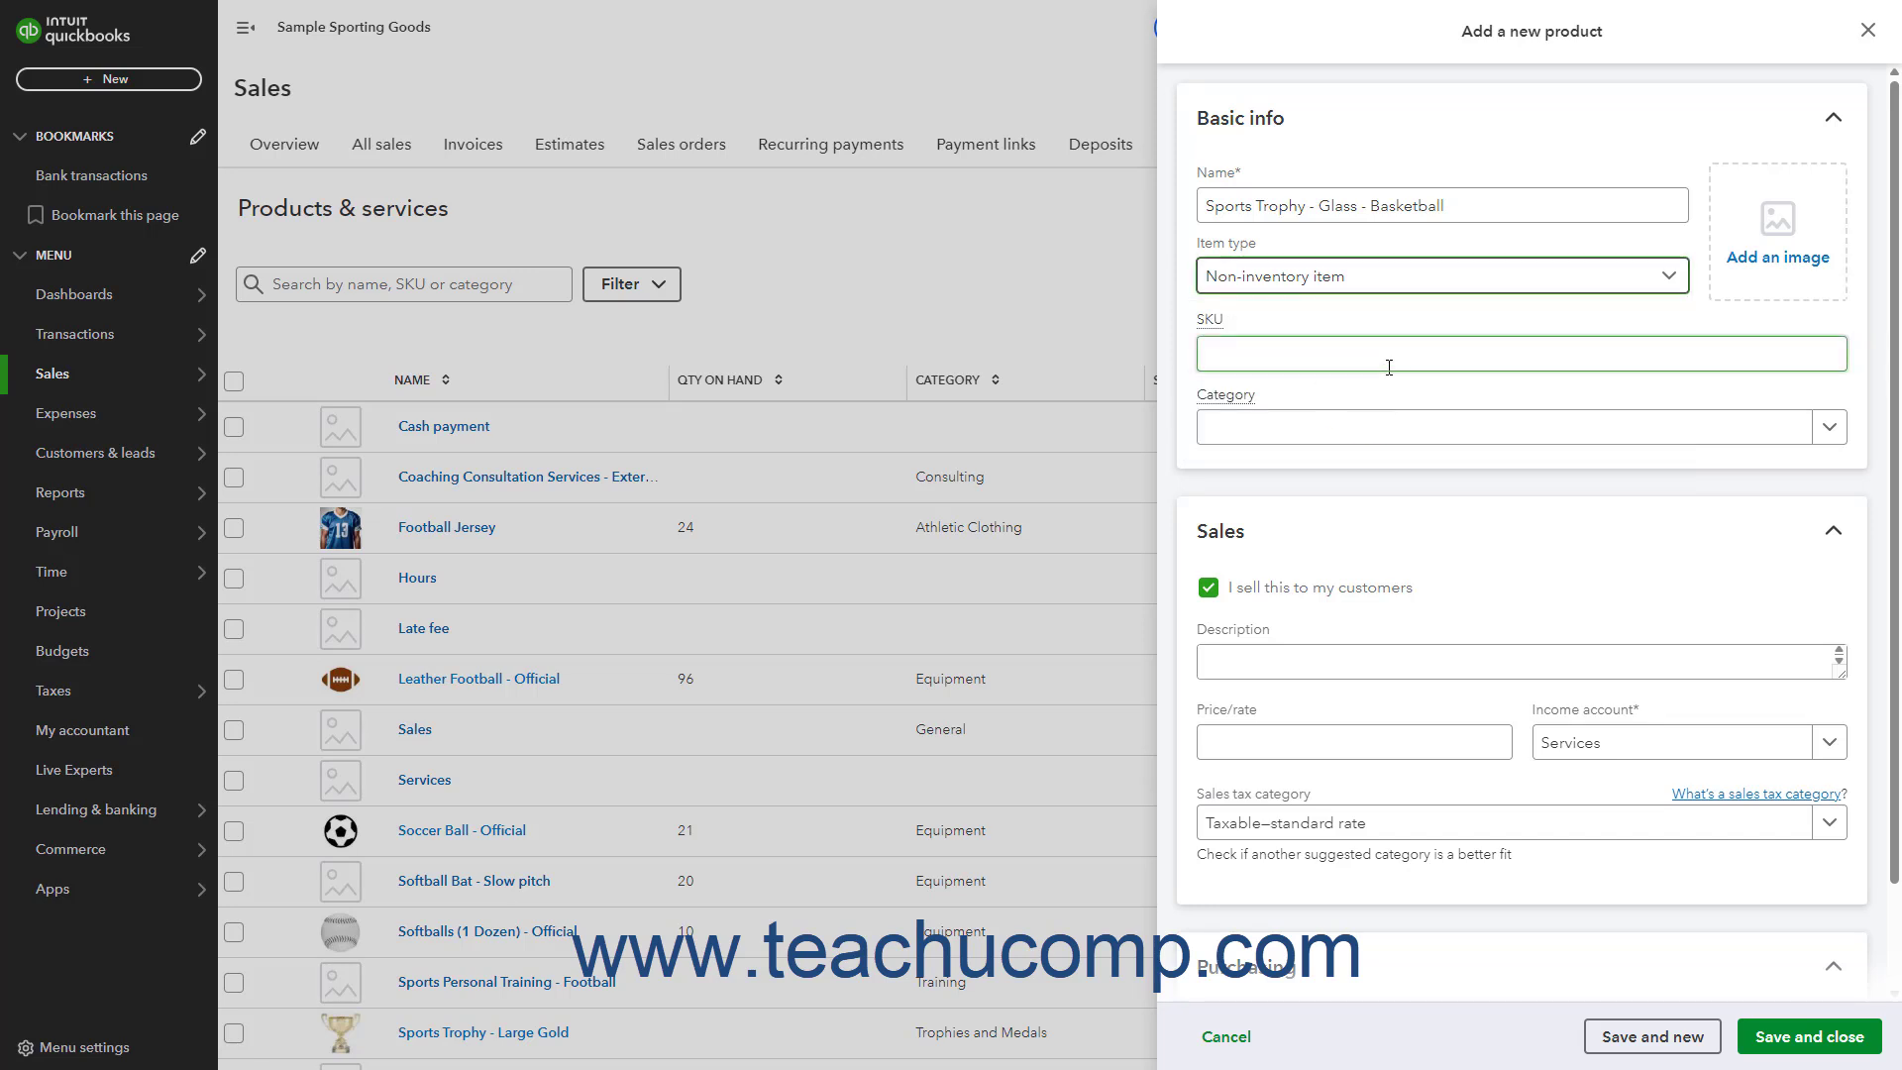
left_click(1388, 366)
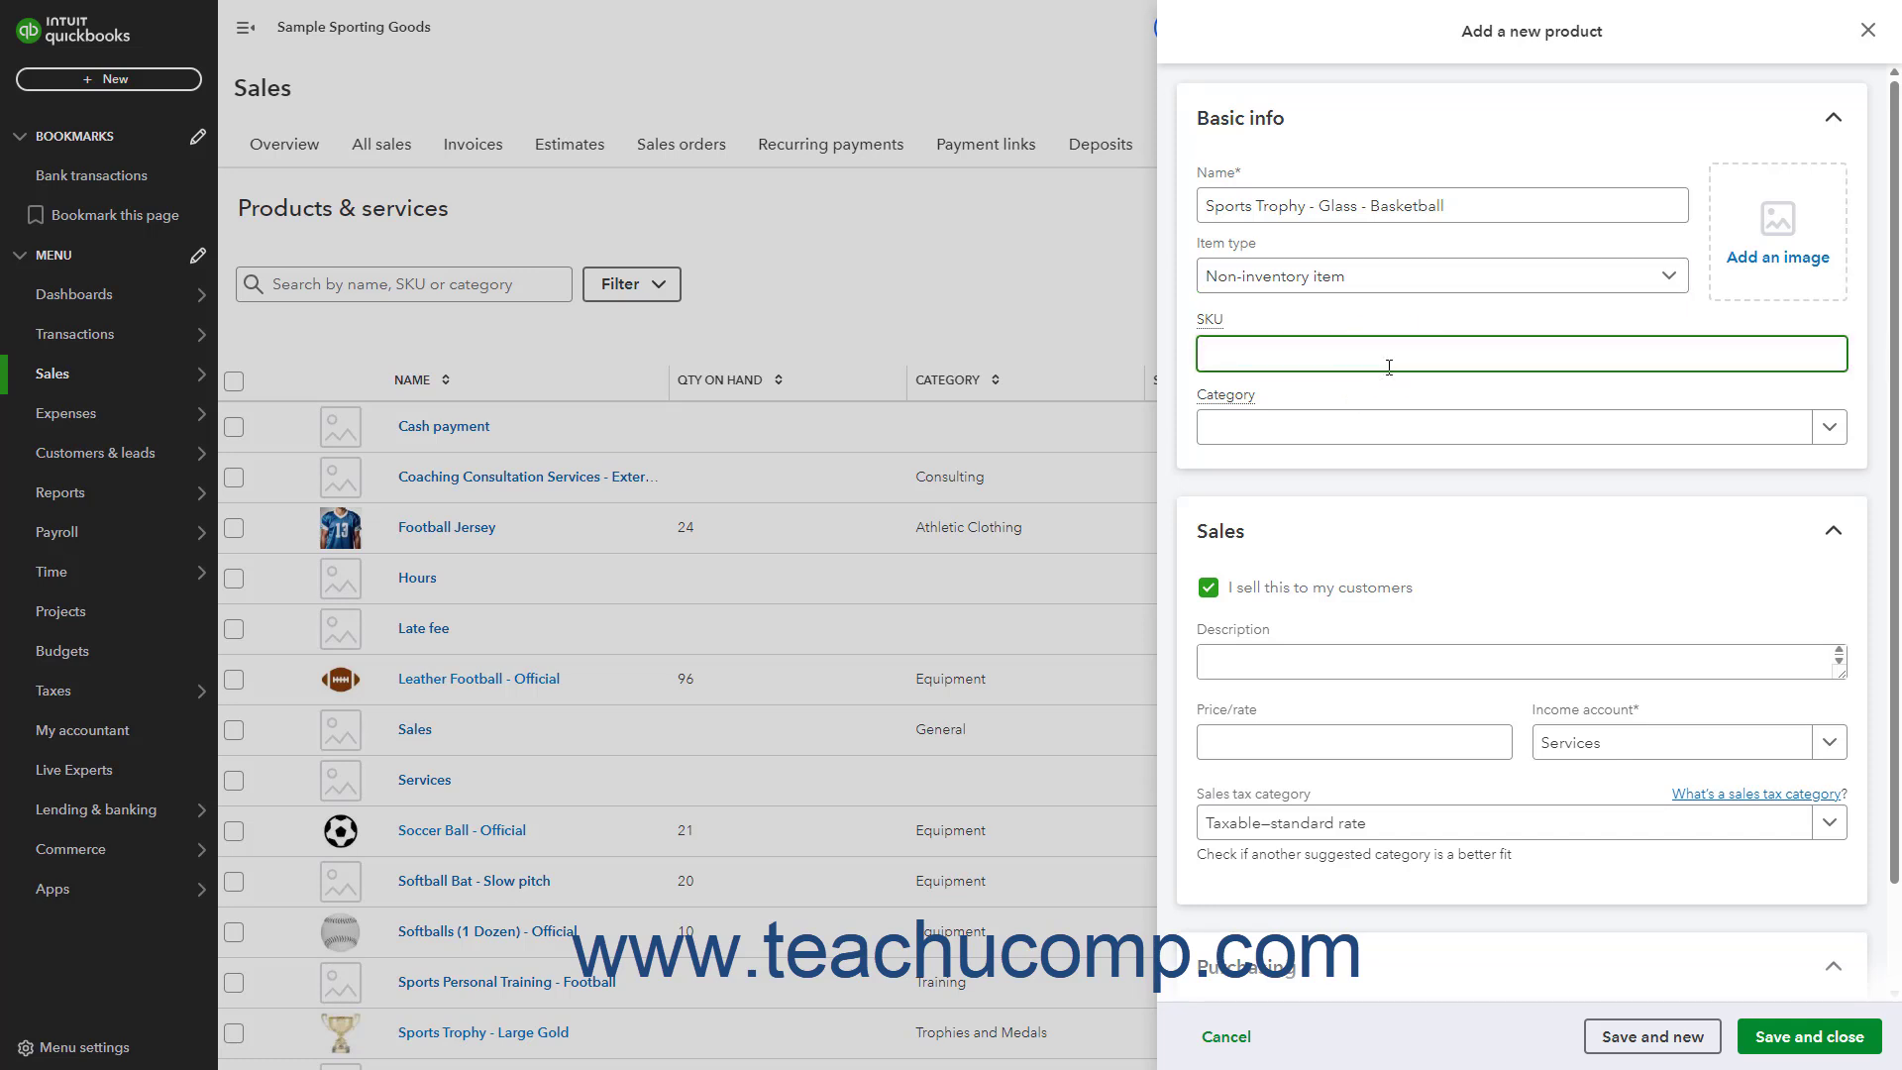
- Add the image Trophy-Glass-Basketball.jpg from the QBImages folder to the new product
left_click(1780, 258)
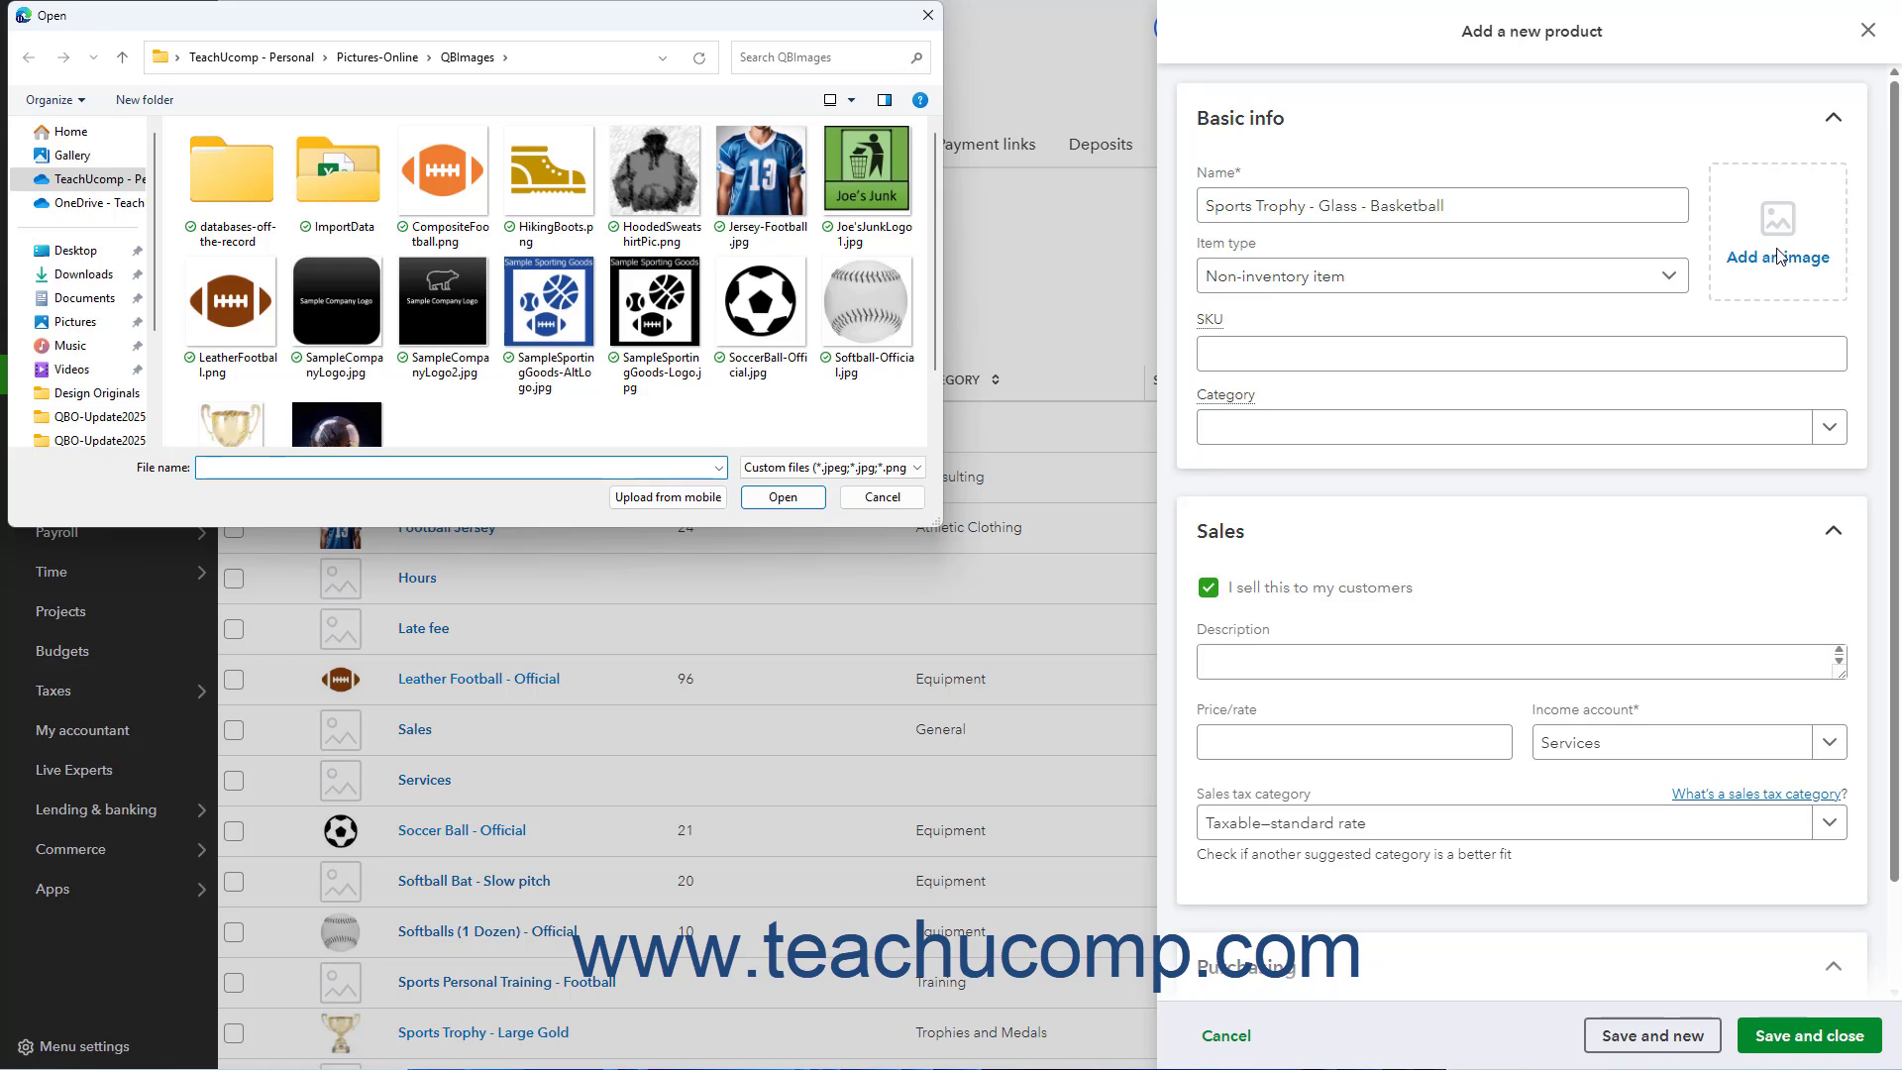
scroll(337, 367, "down", 1)
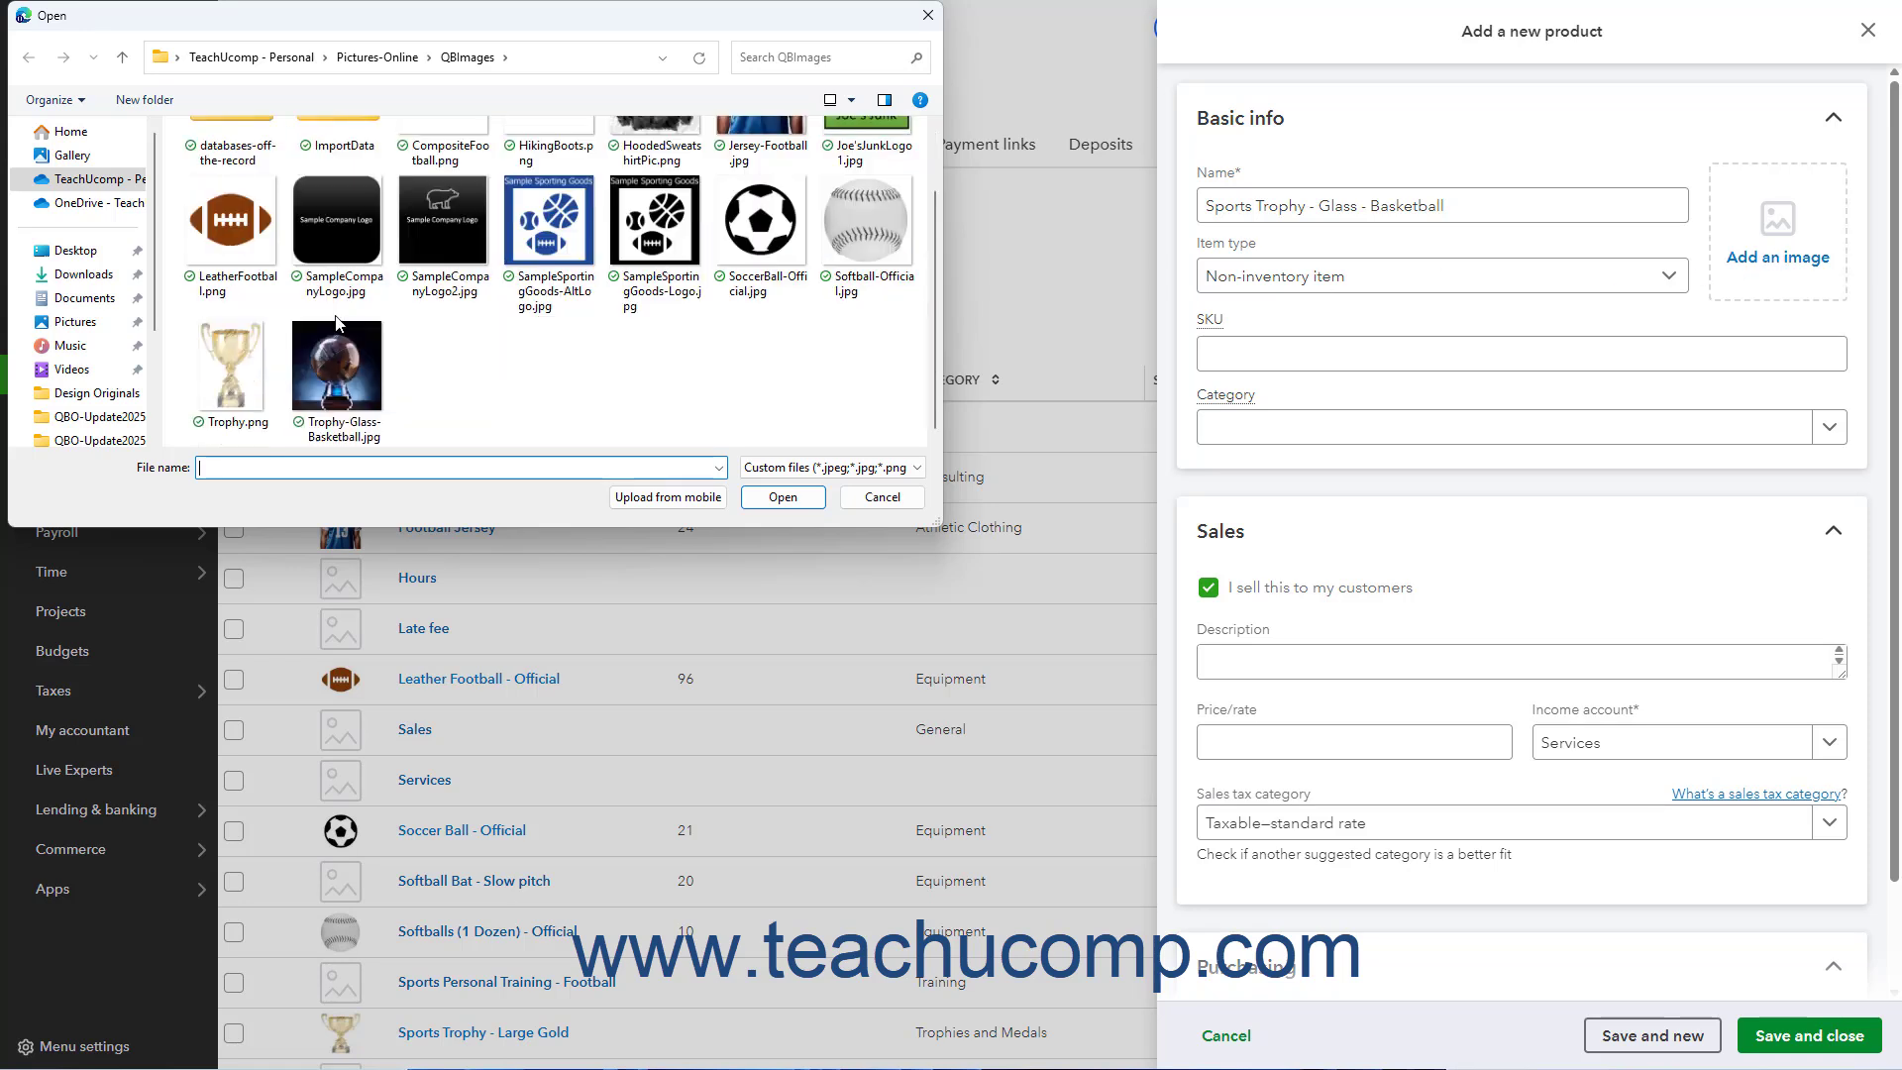
left_click(343, 368)
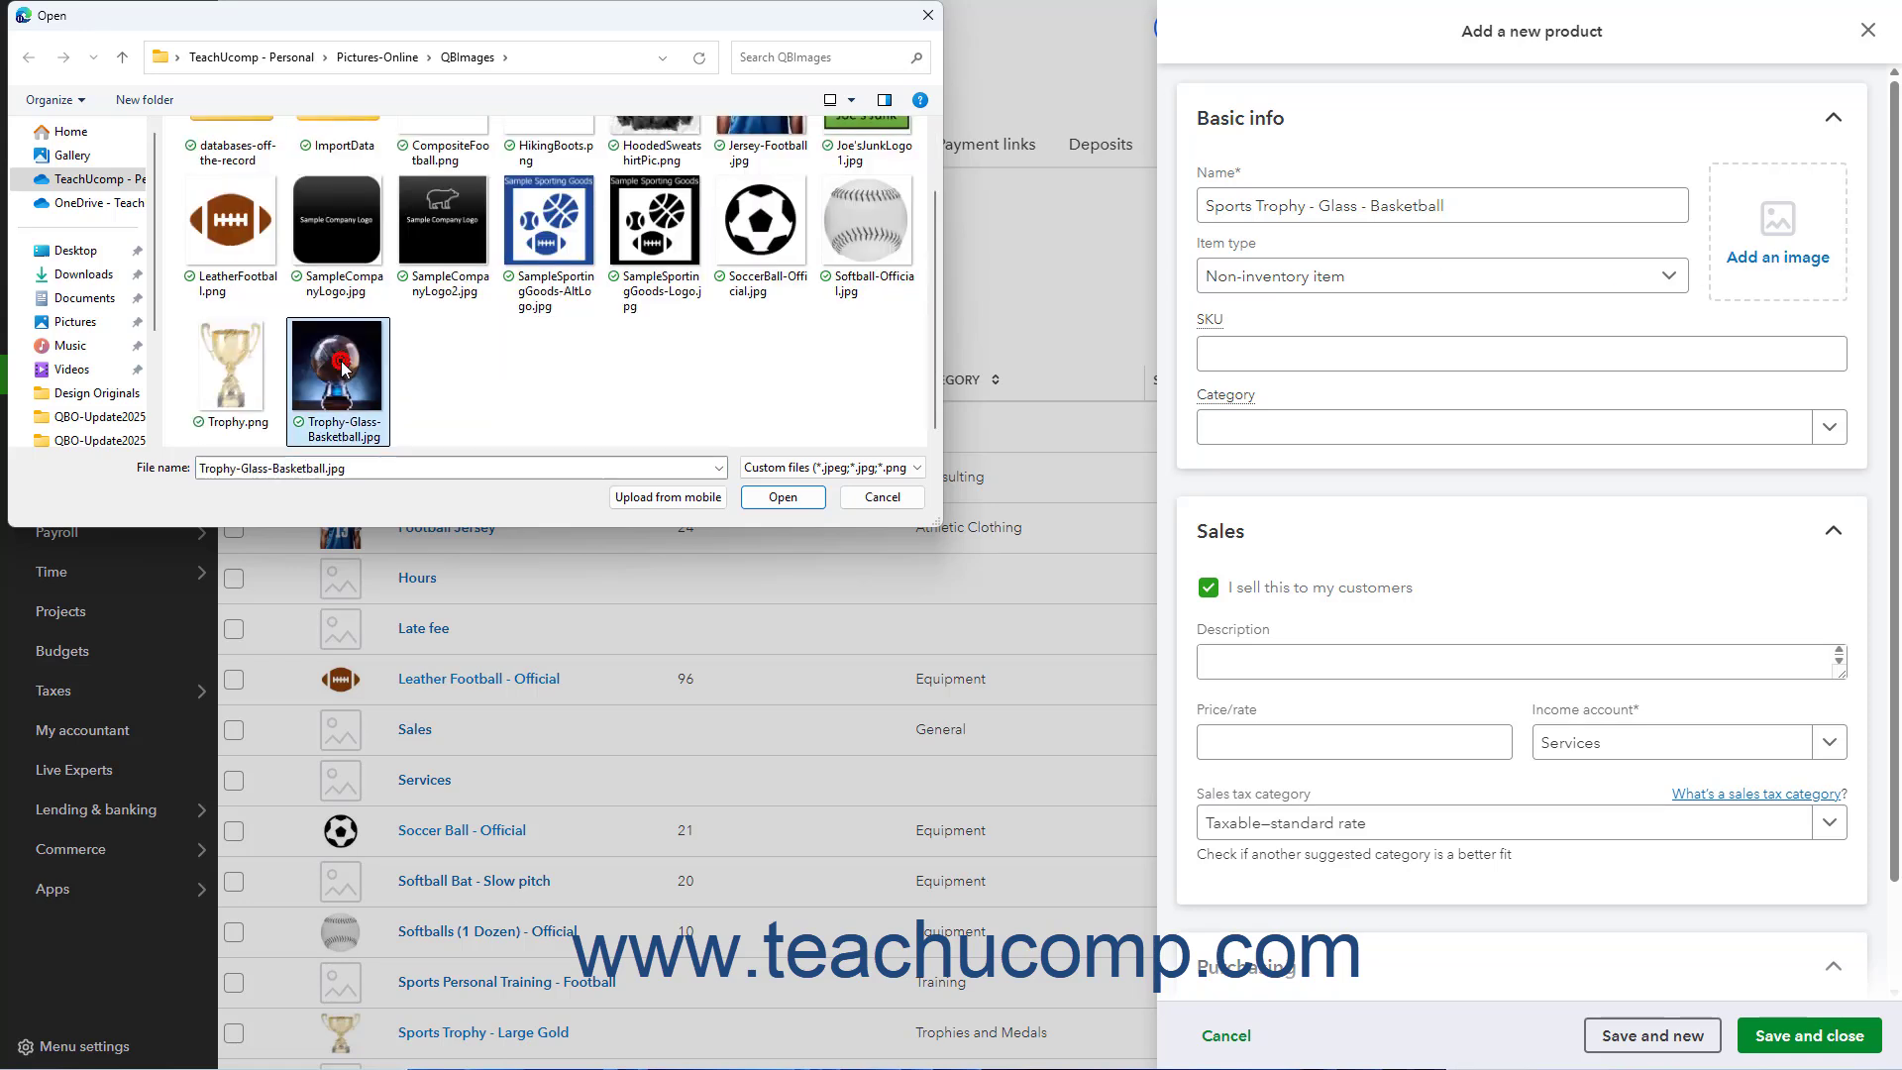
left_click(782, 497)
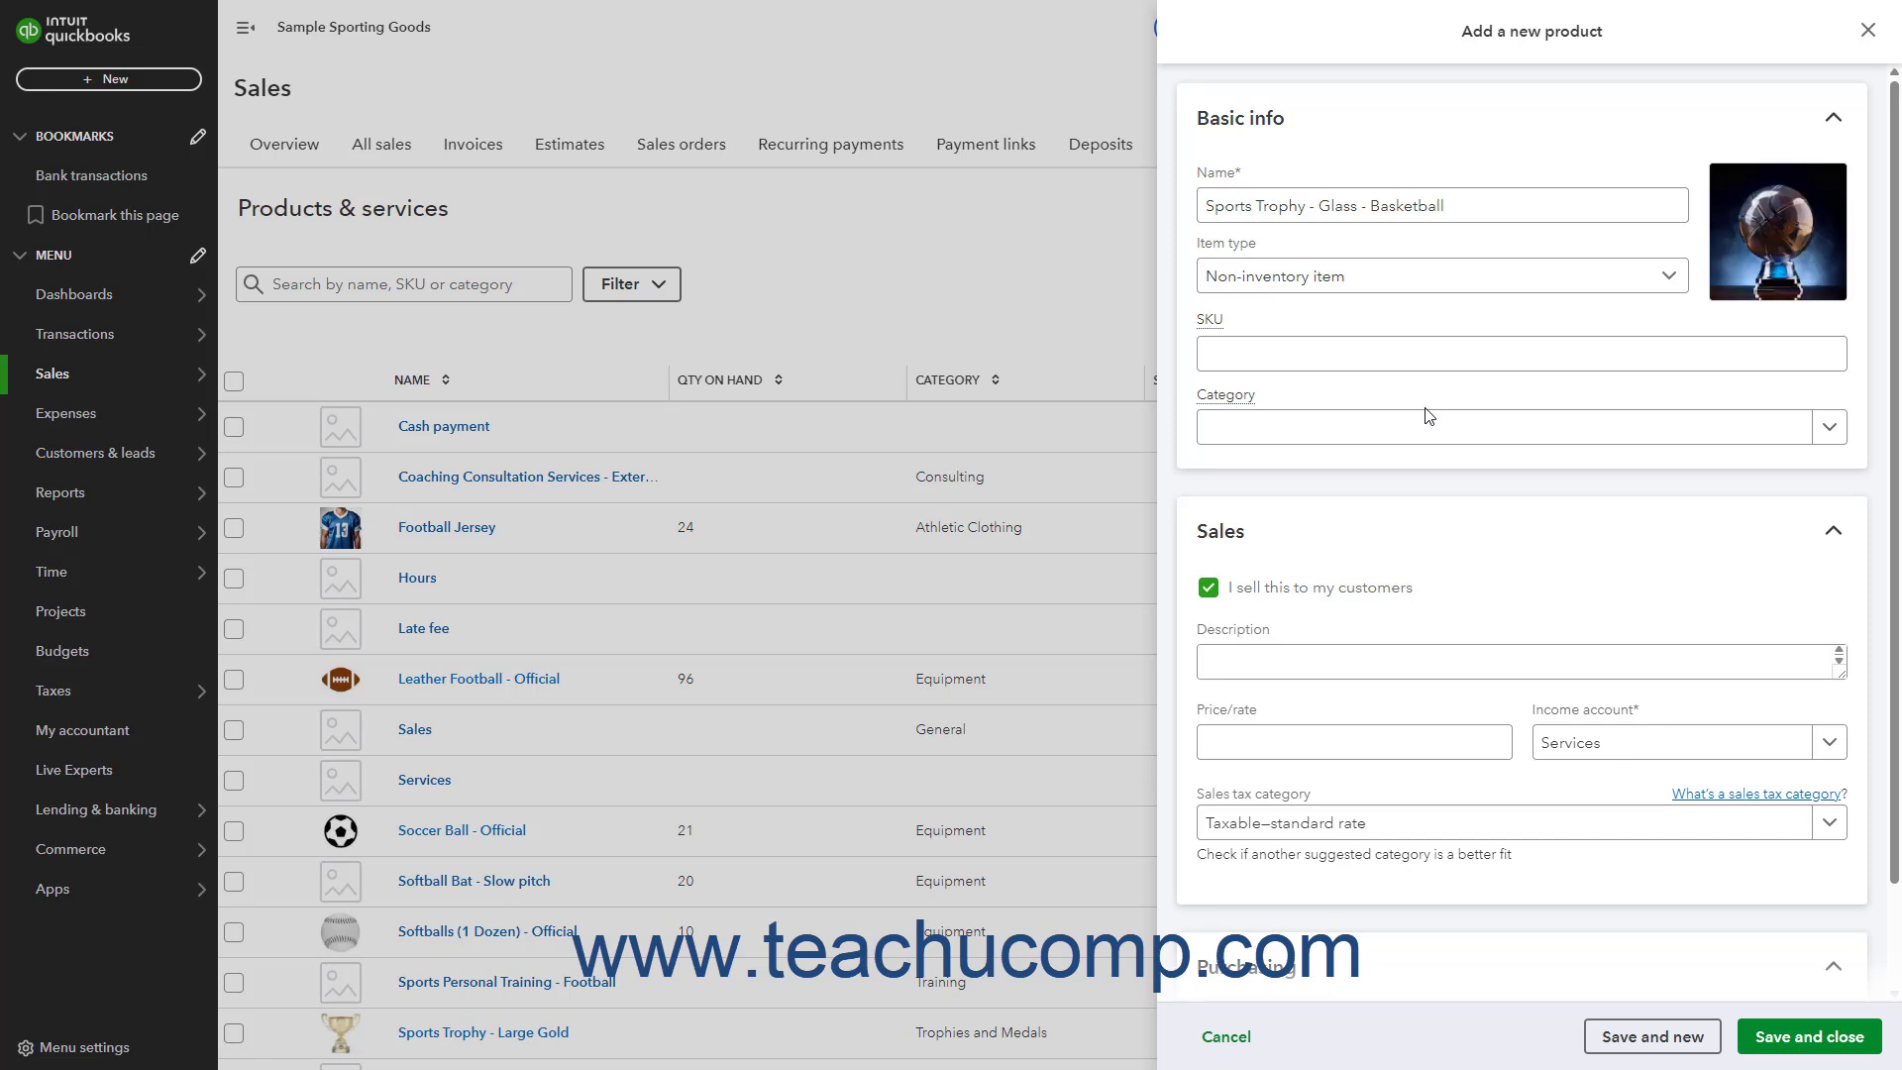
mouse_move(1750, 252)
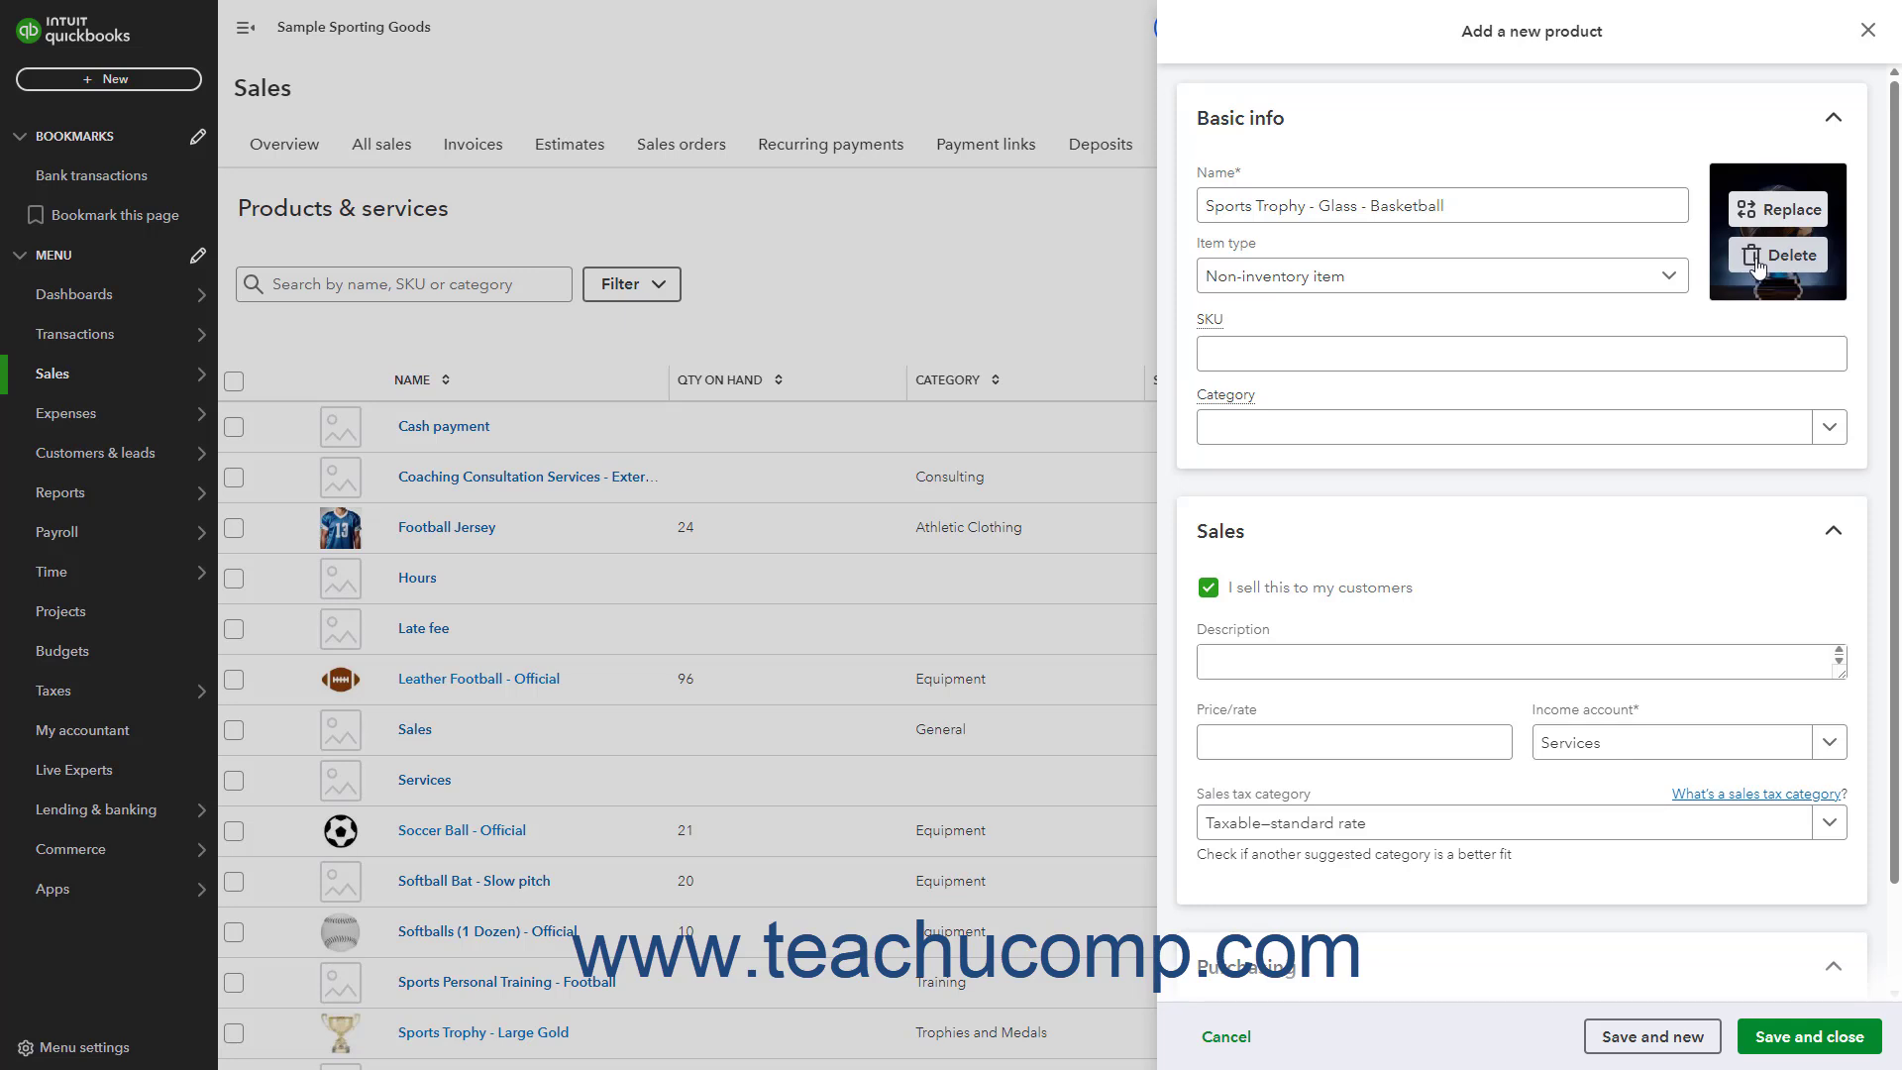
- Set the product's category to Trophies and Medals
left_click(1827, 438)
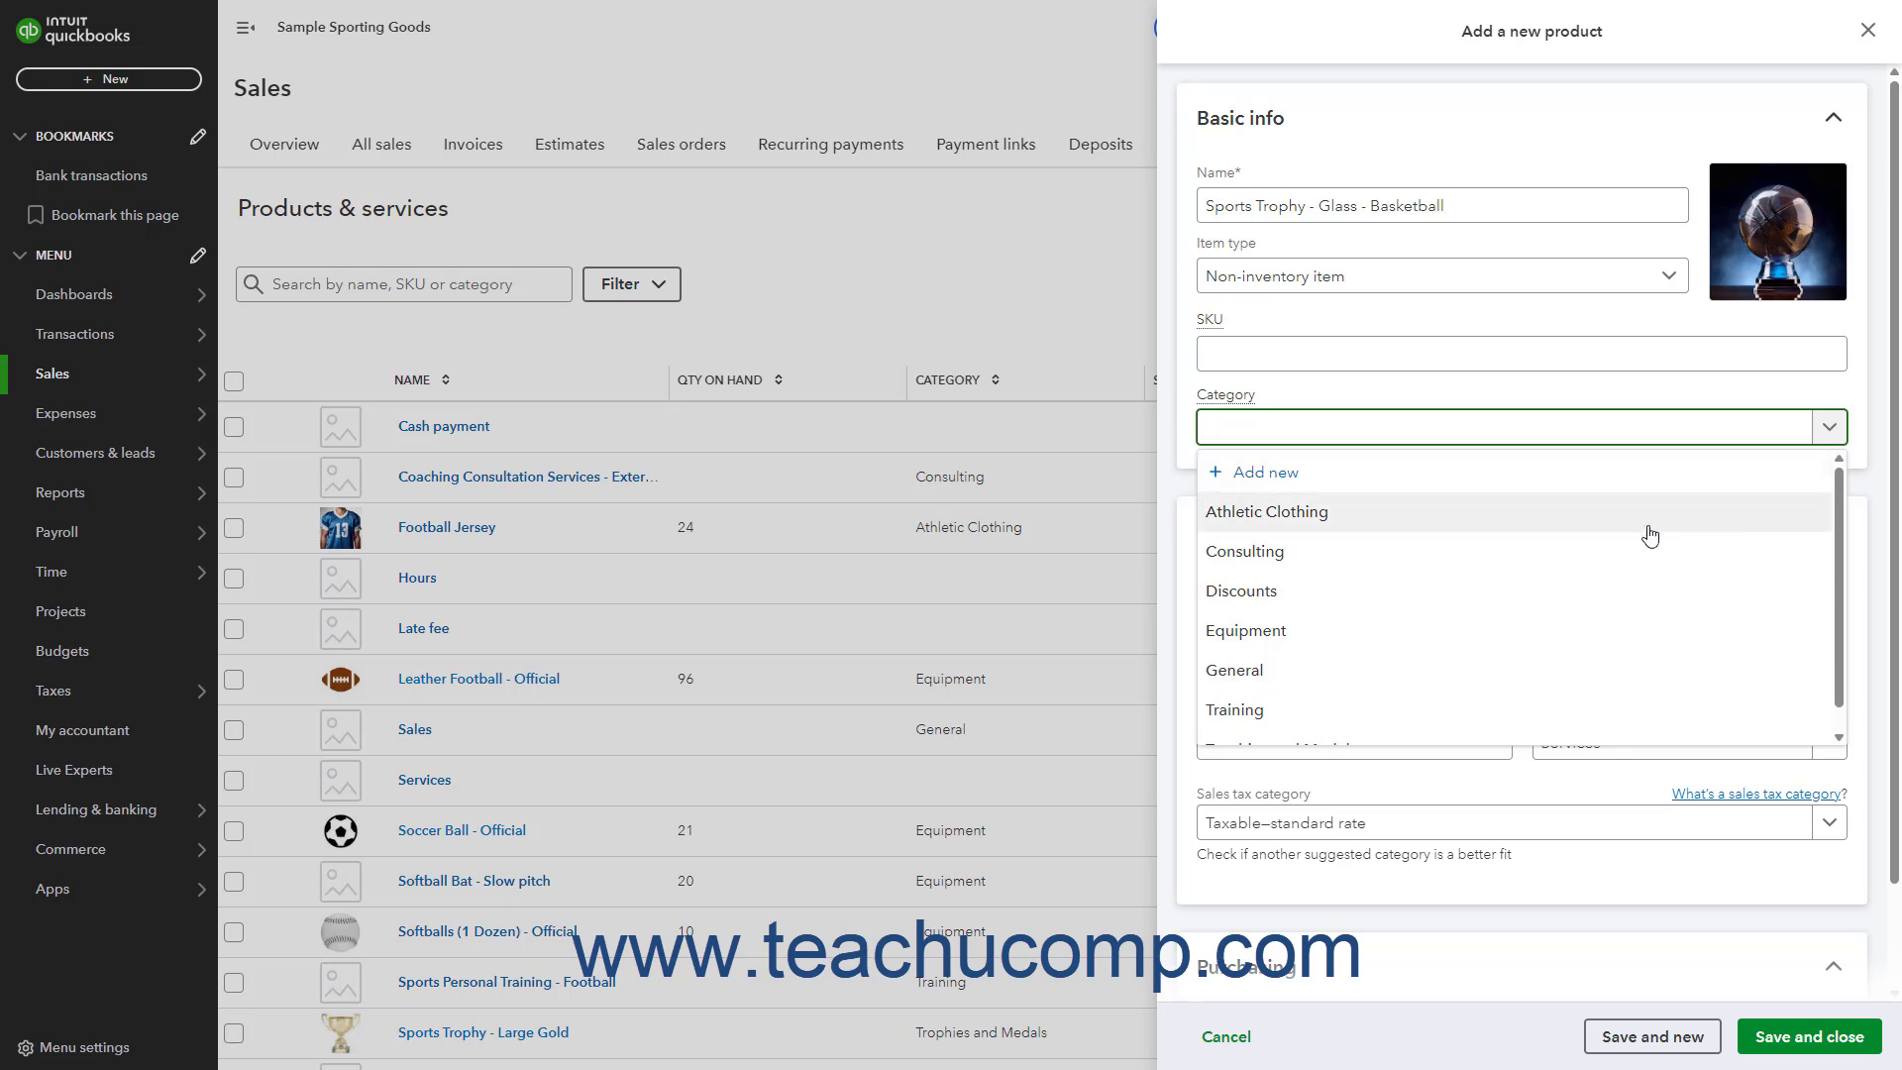
scroll(1447, 655, "down", 1)
left_click(1375, 721)
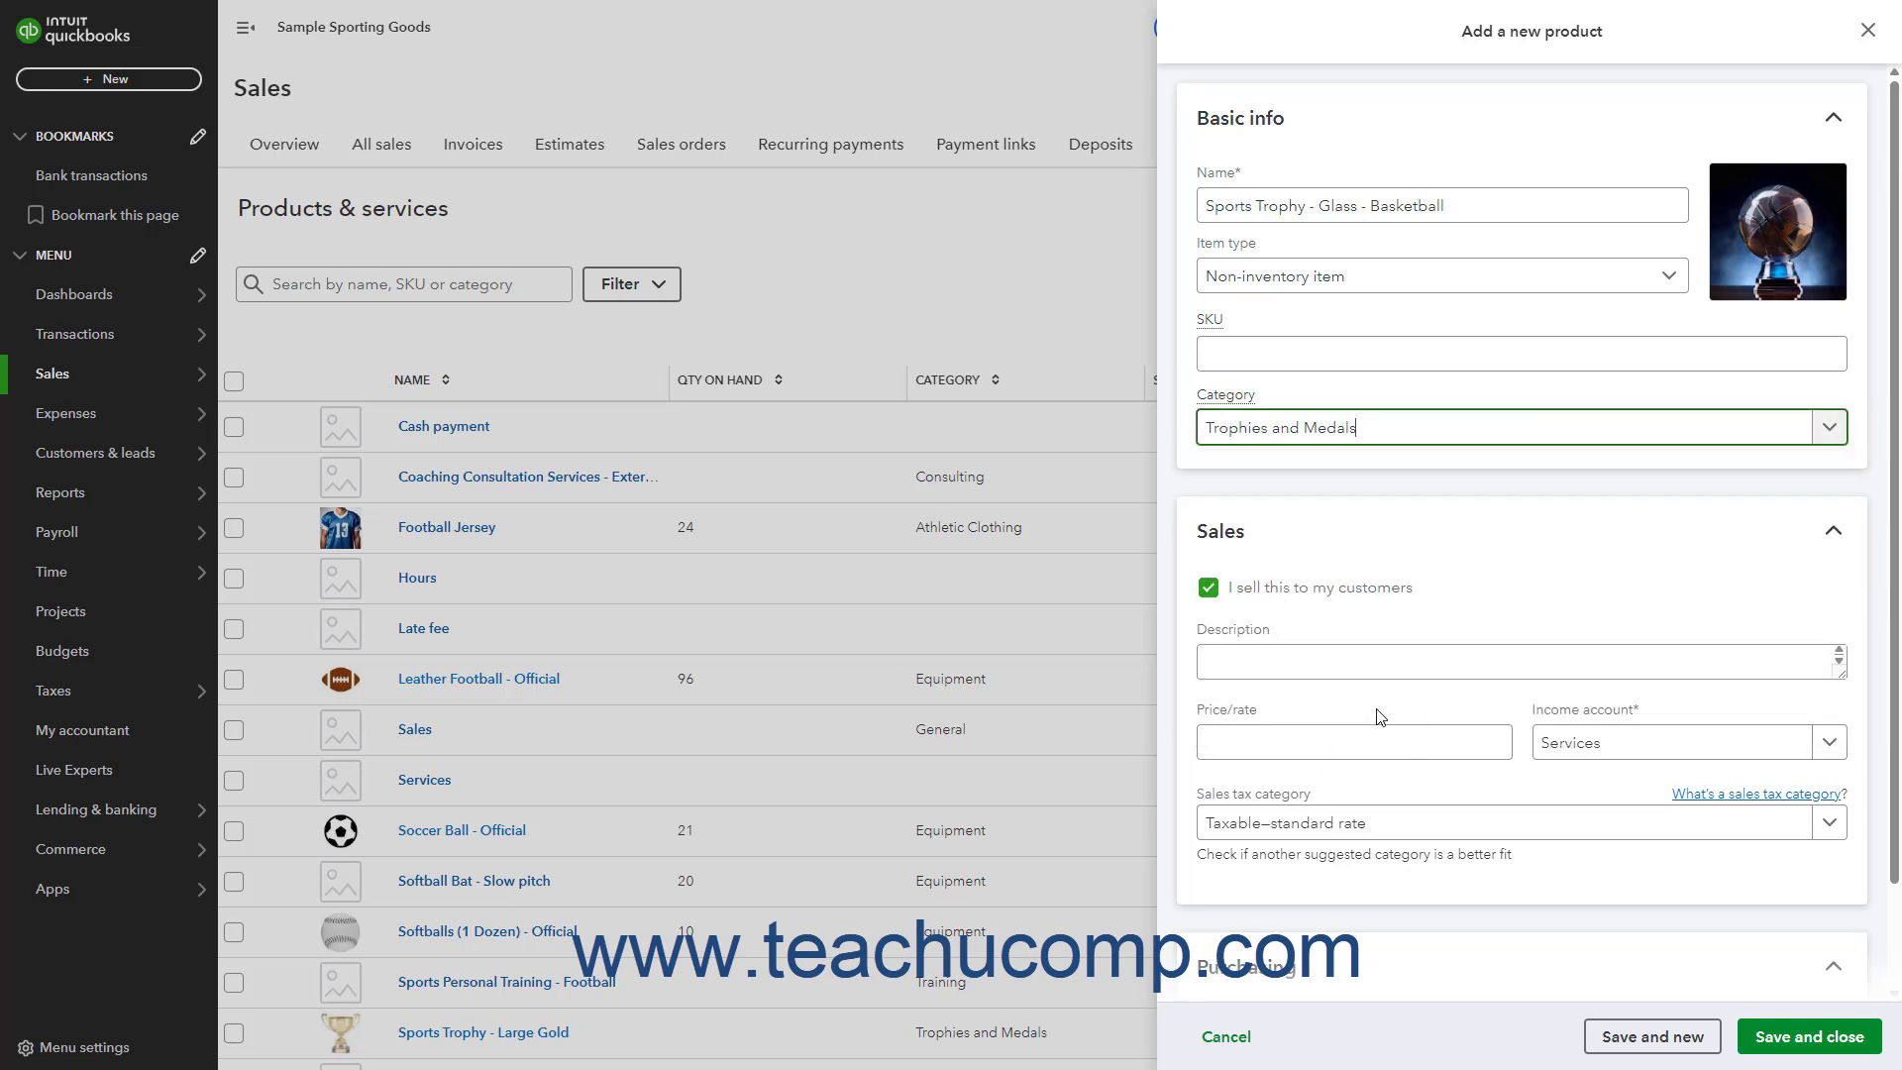
- View the blank form for creating a category without saving one, and reselect Trophies and Medals for the product
left_click(1820, 436)
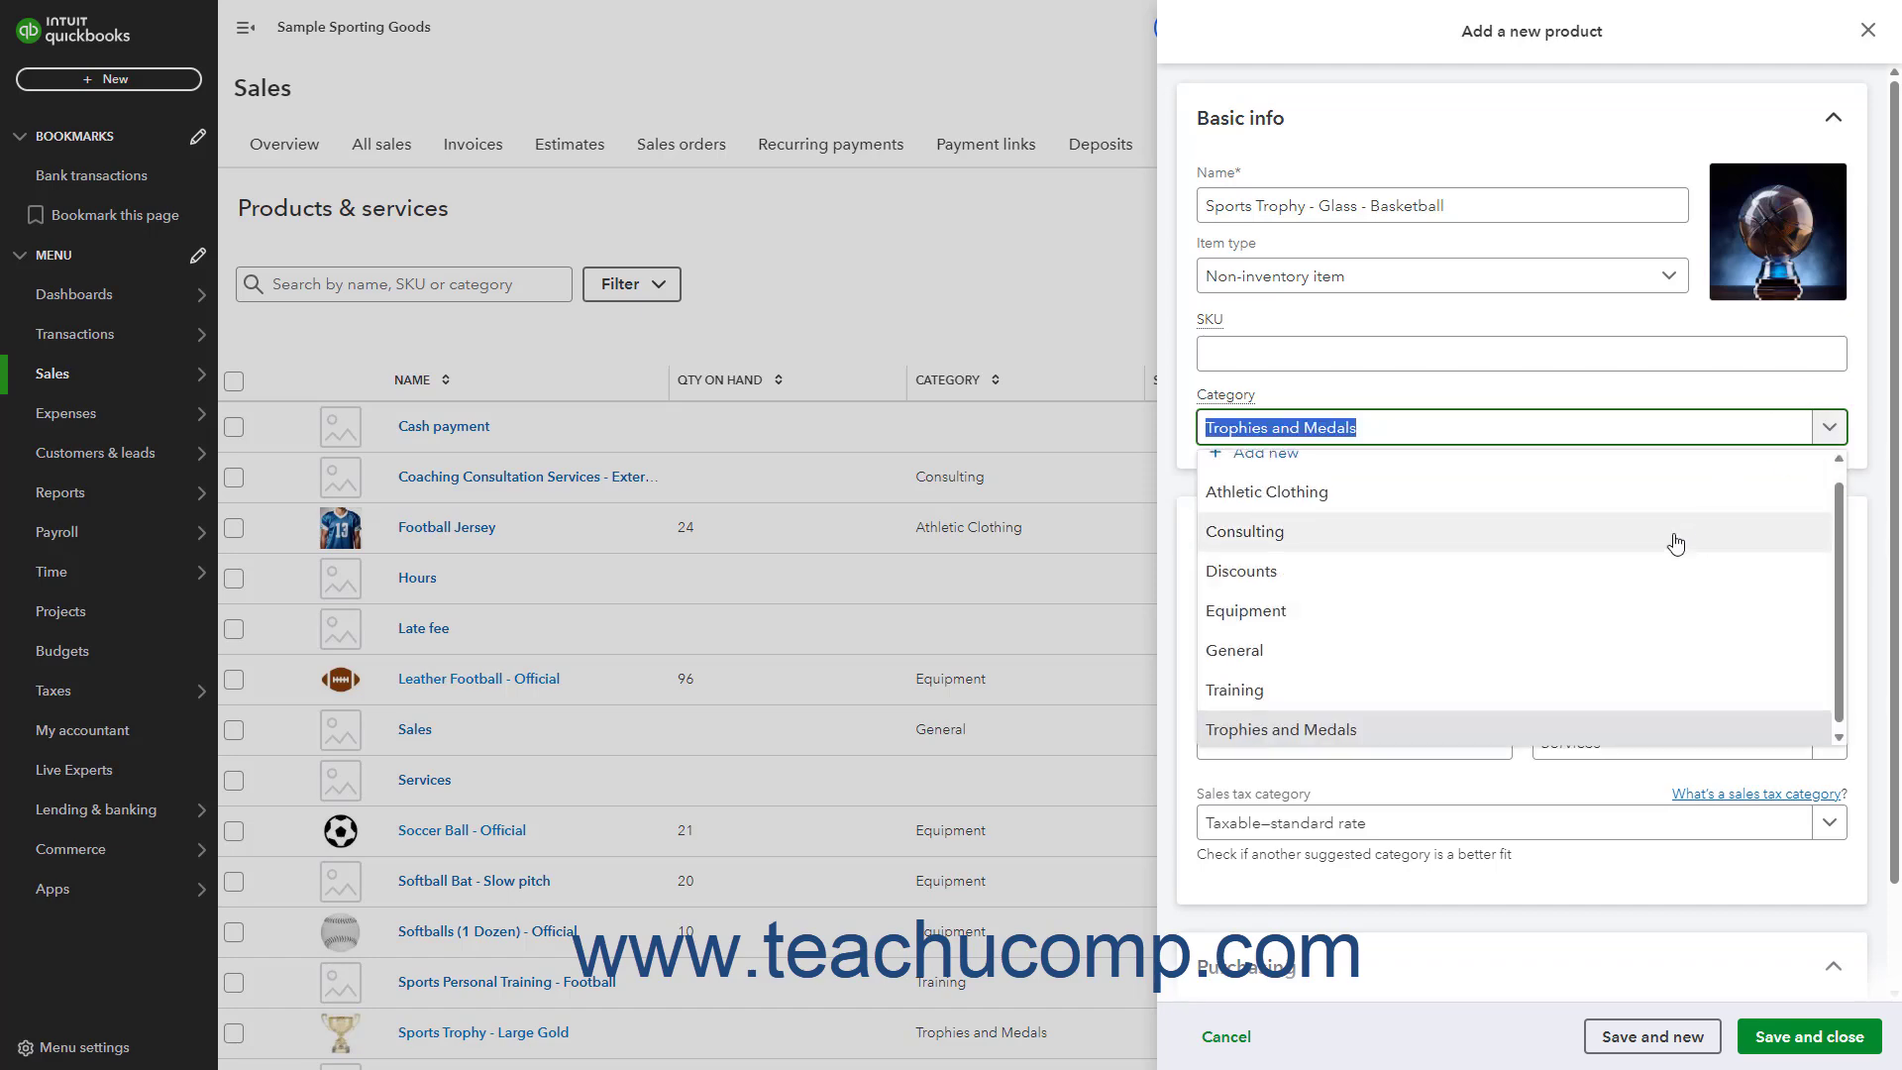
scroll(1585, 525, "up", 1)
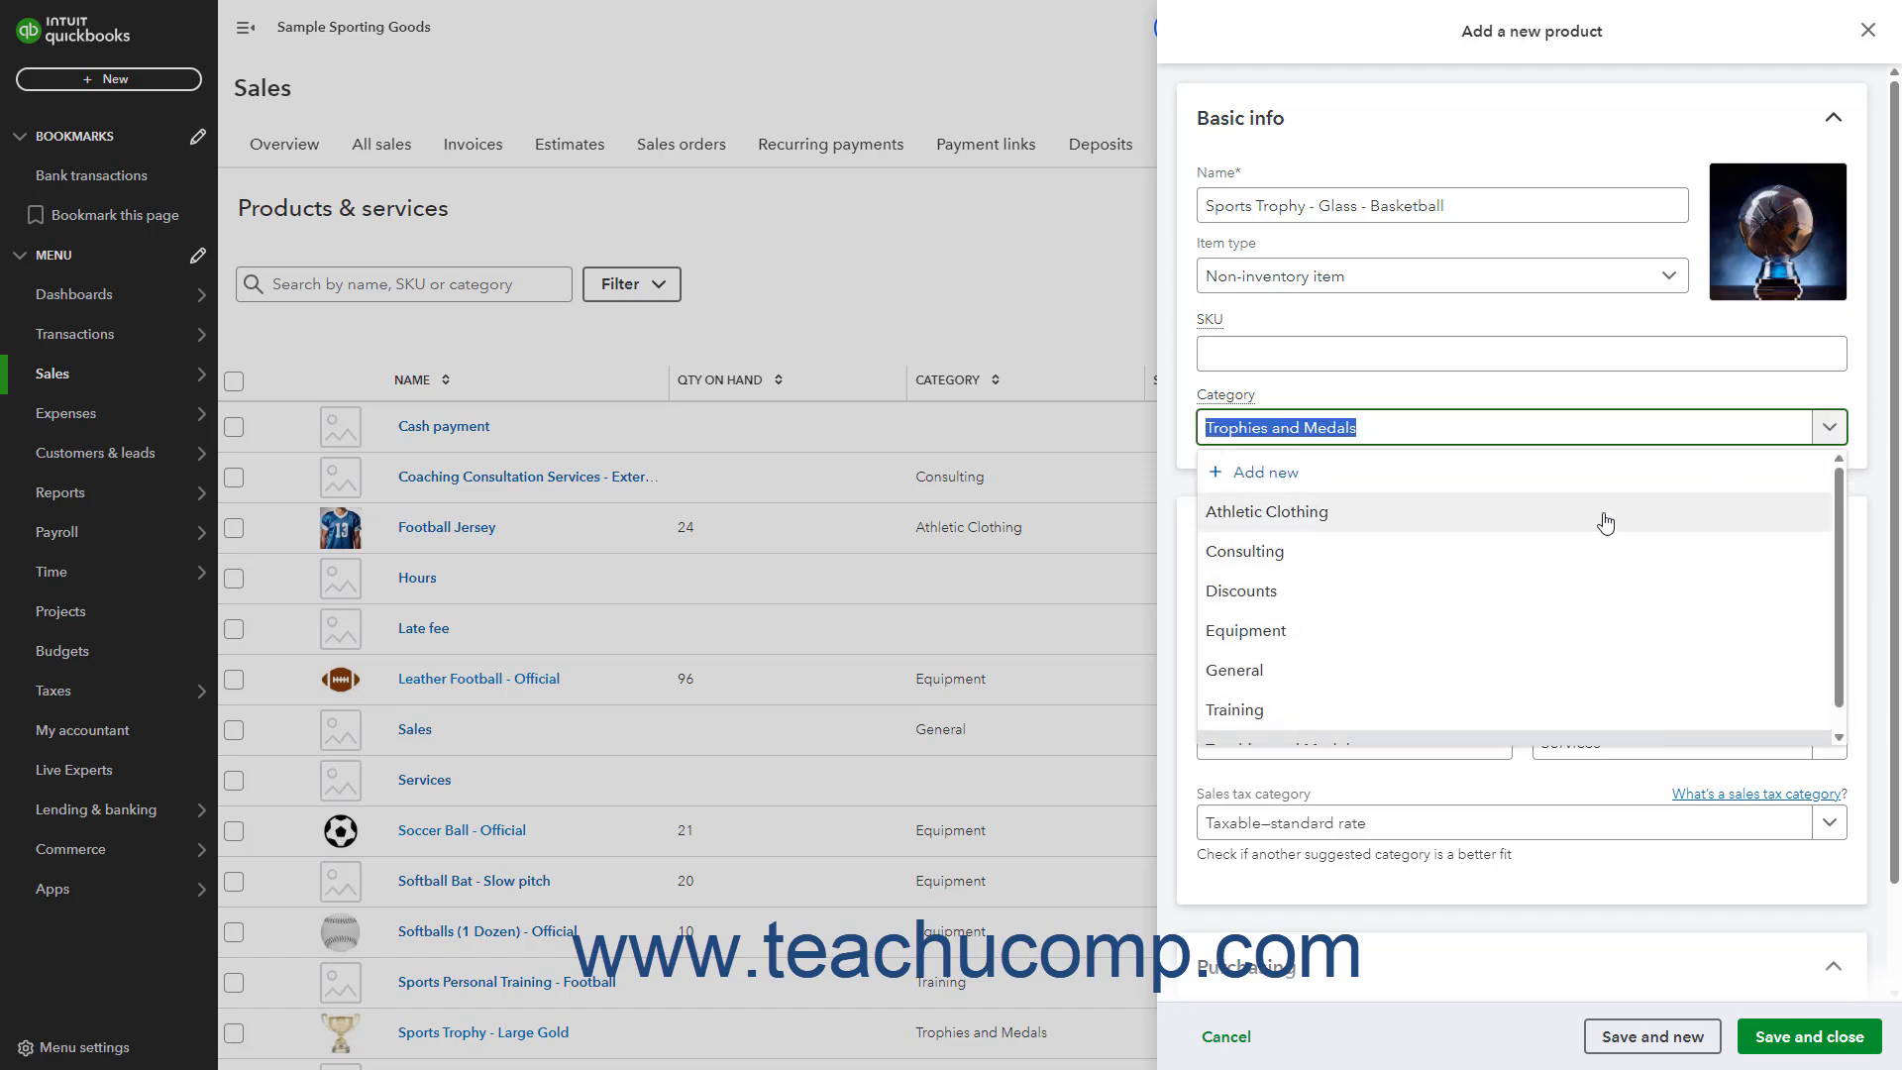
left_click(1486, 475)
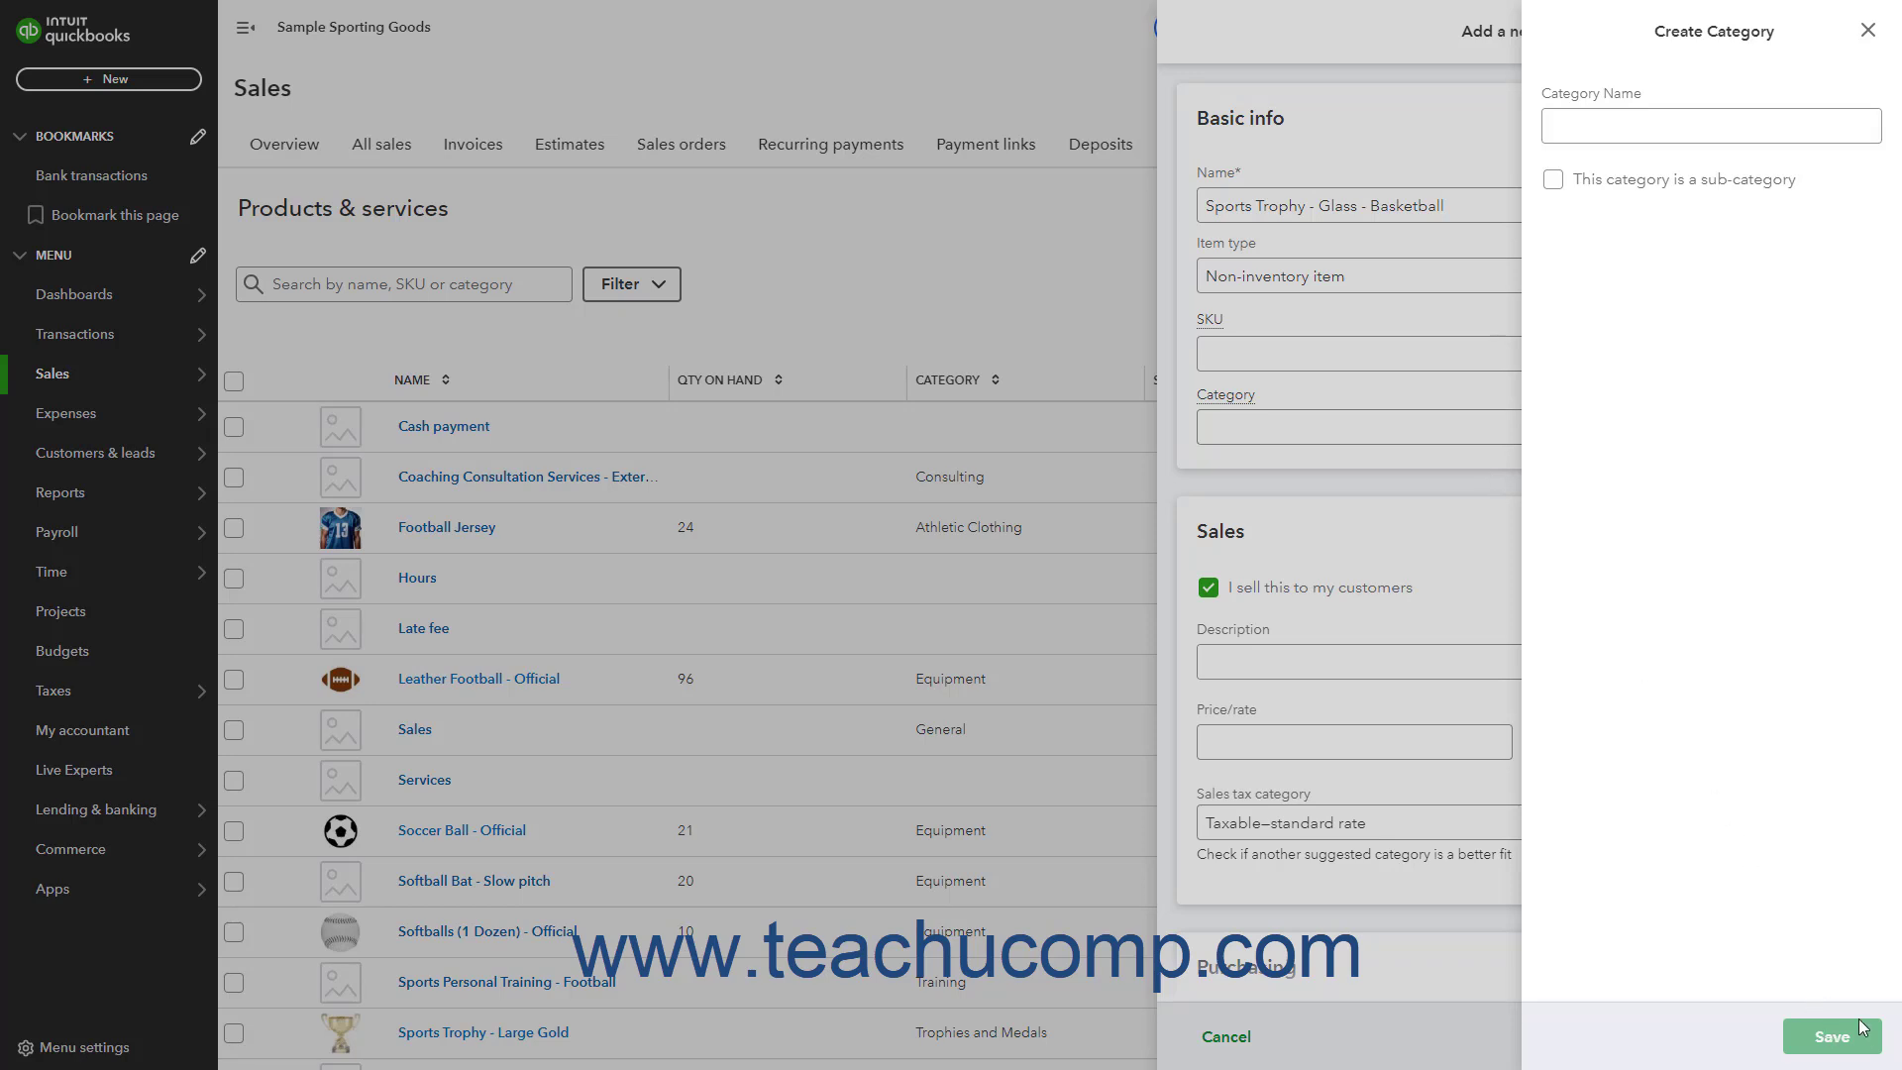
left_click(1868, 29)
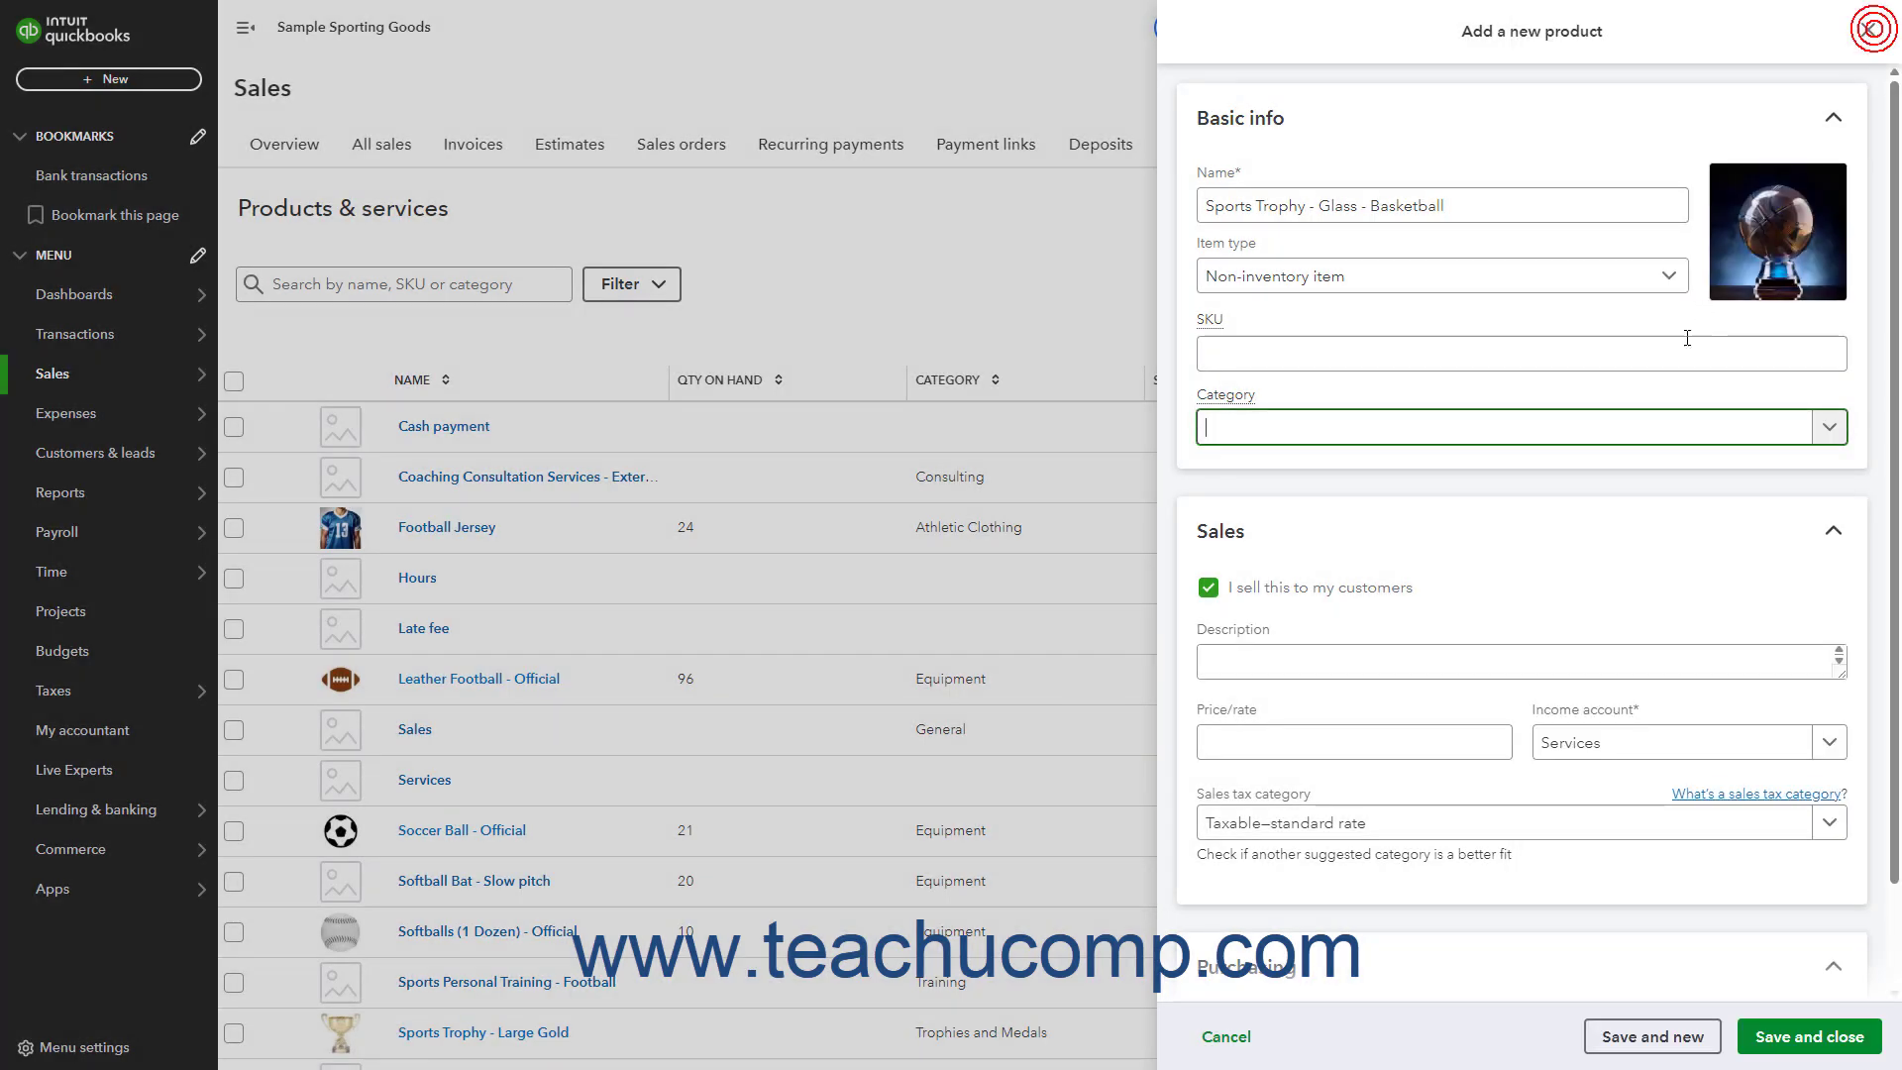
left_click(1829, 427)
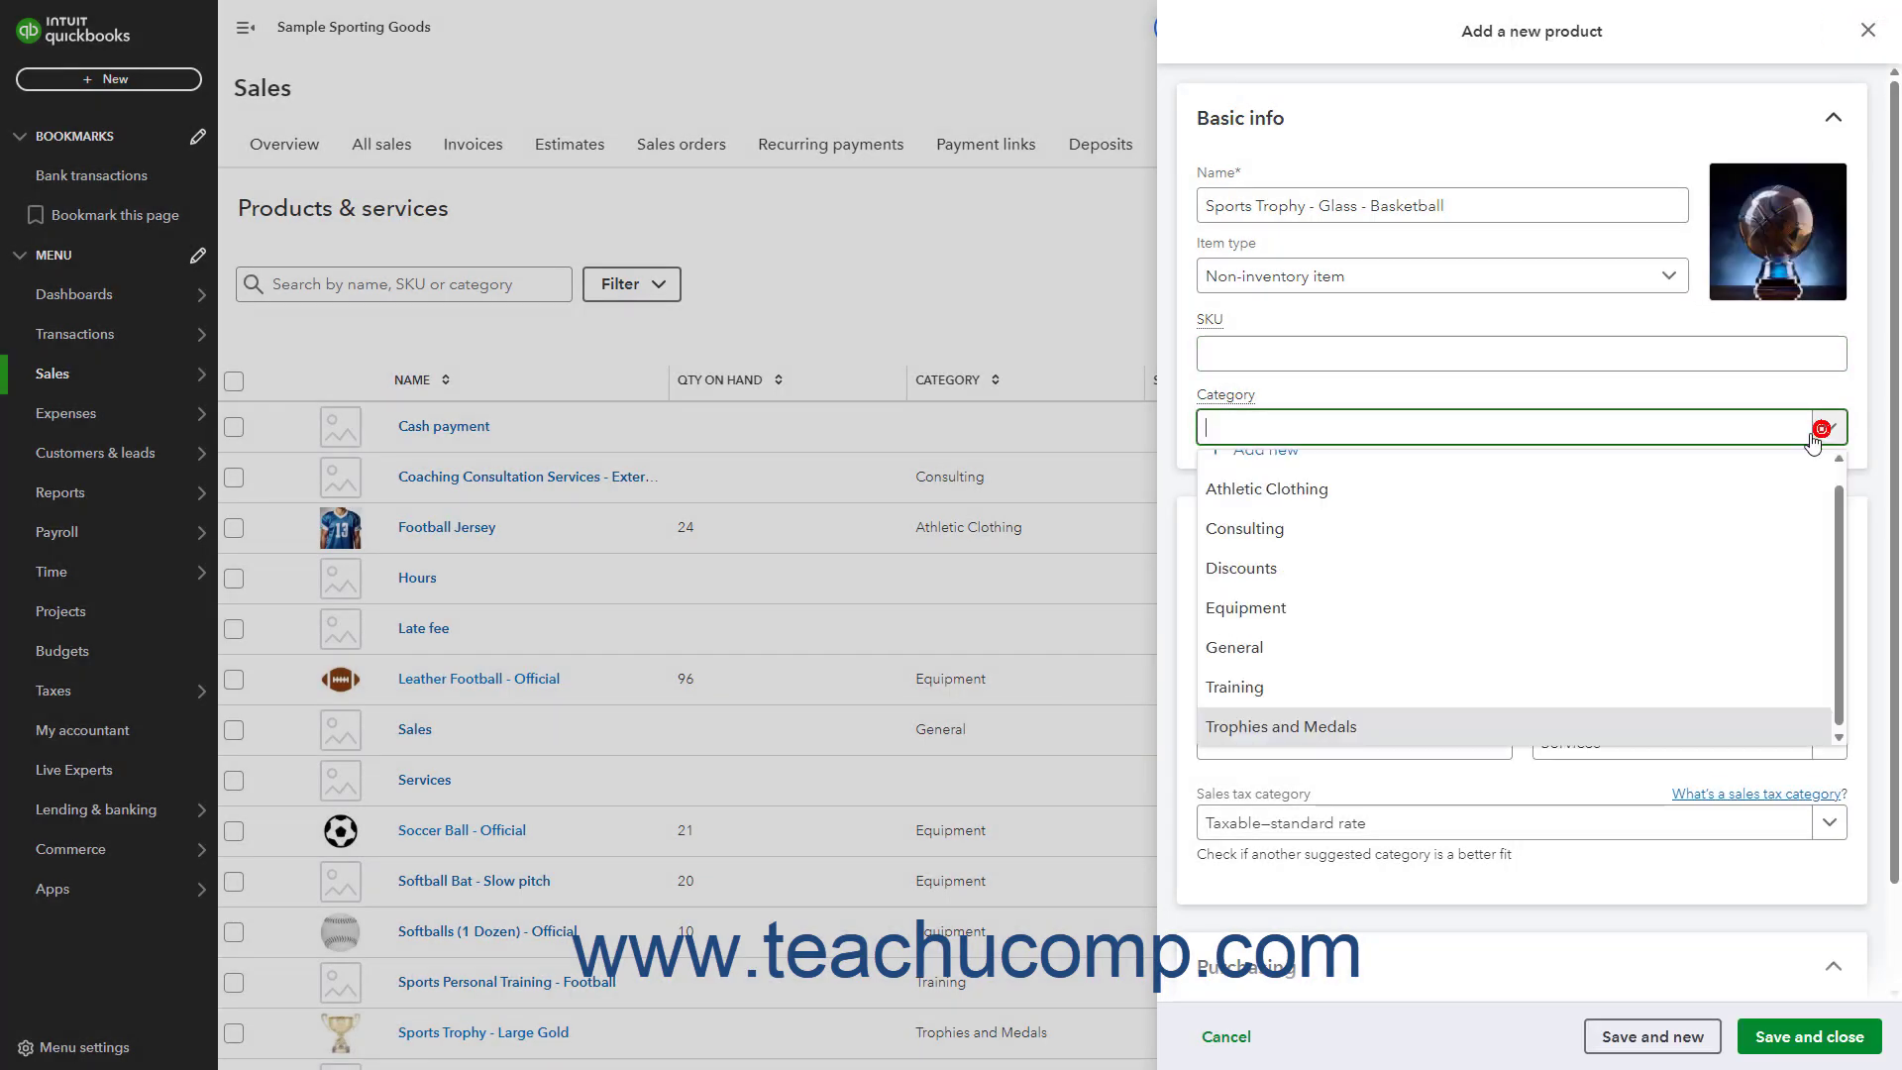
left_click(1618, 728)
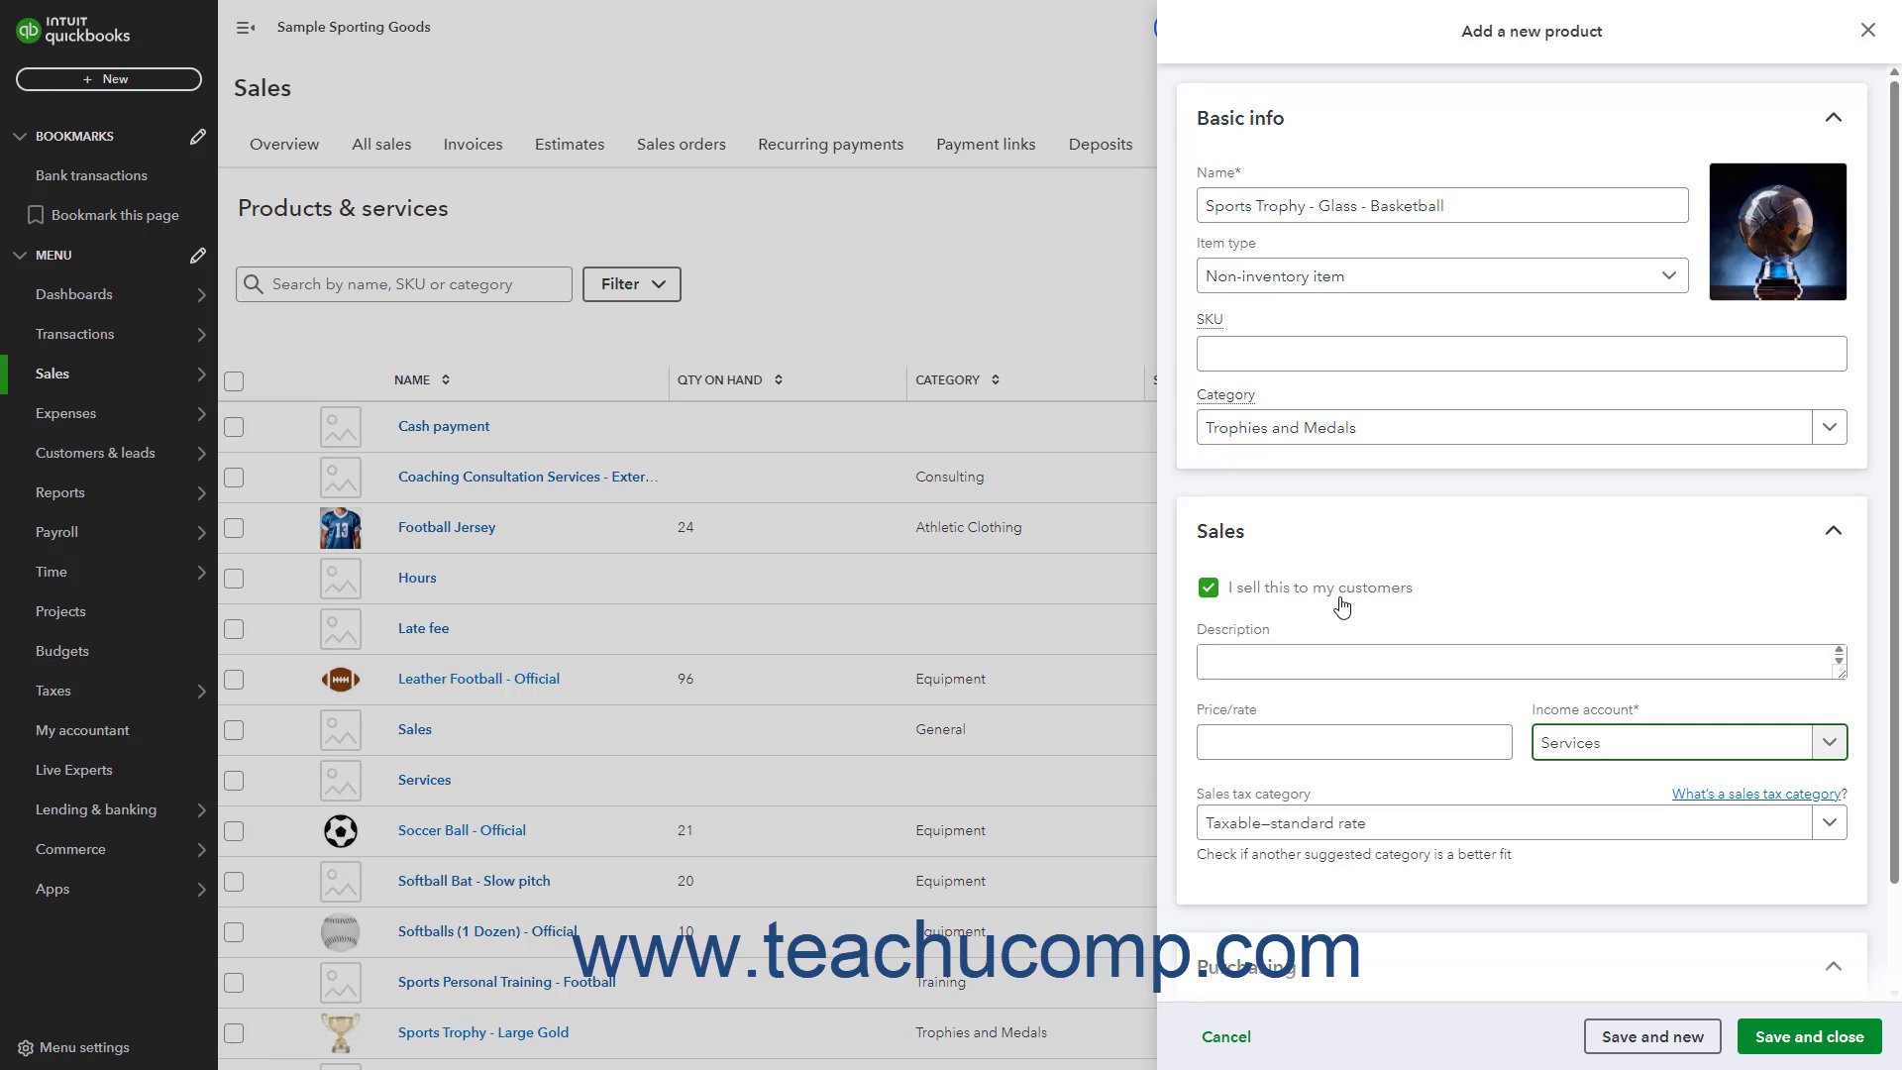
- Enter the sales description "Sports Trophy - Glass - Basketball" and set the sales price to 124.99
left_click(1308, 663)
type("Sports Trophy - Glass - Basketball")
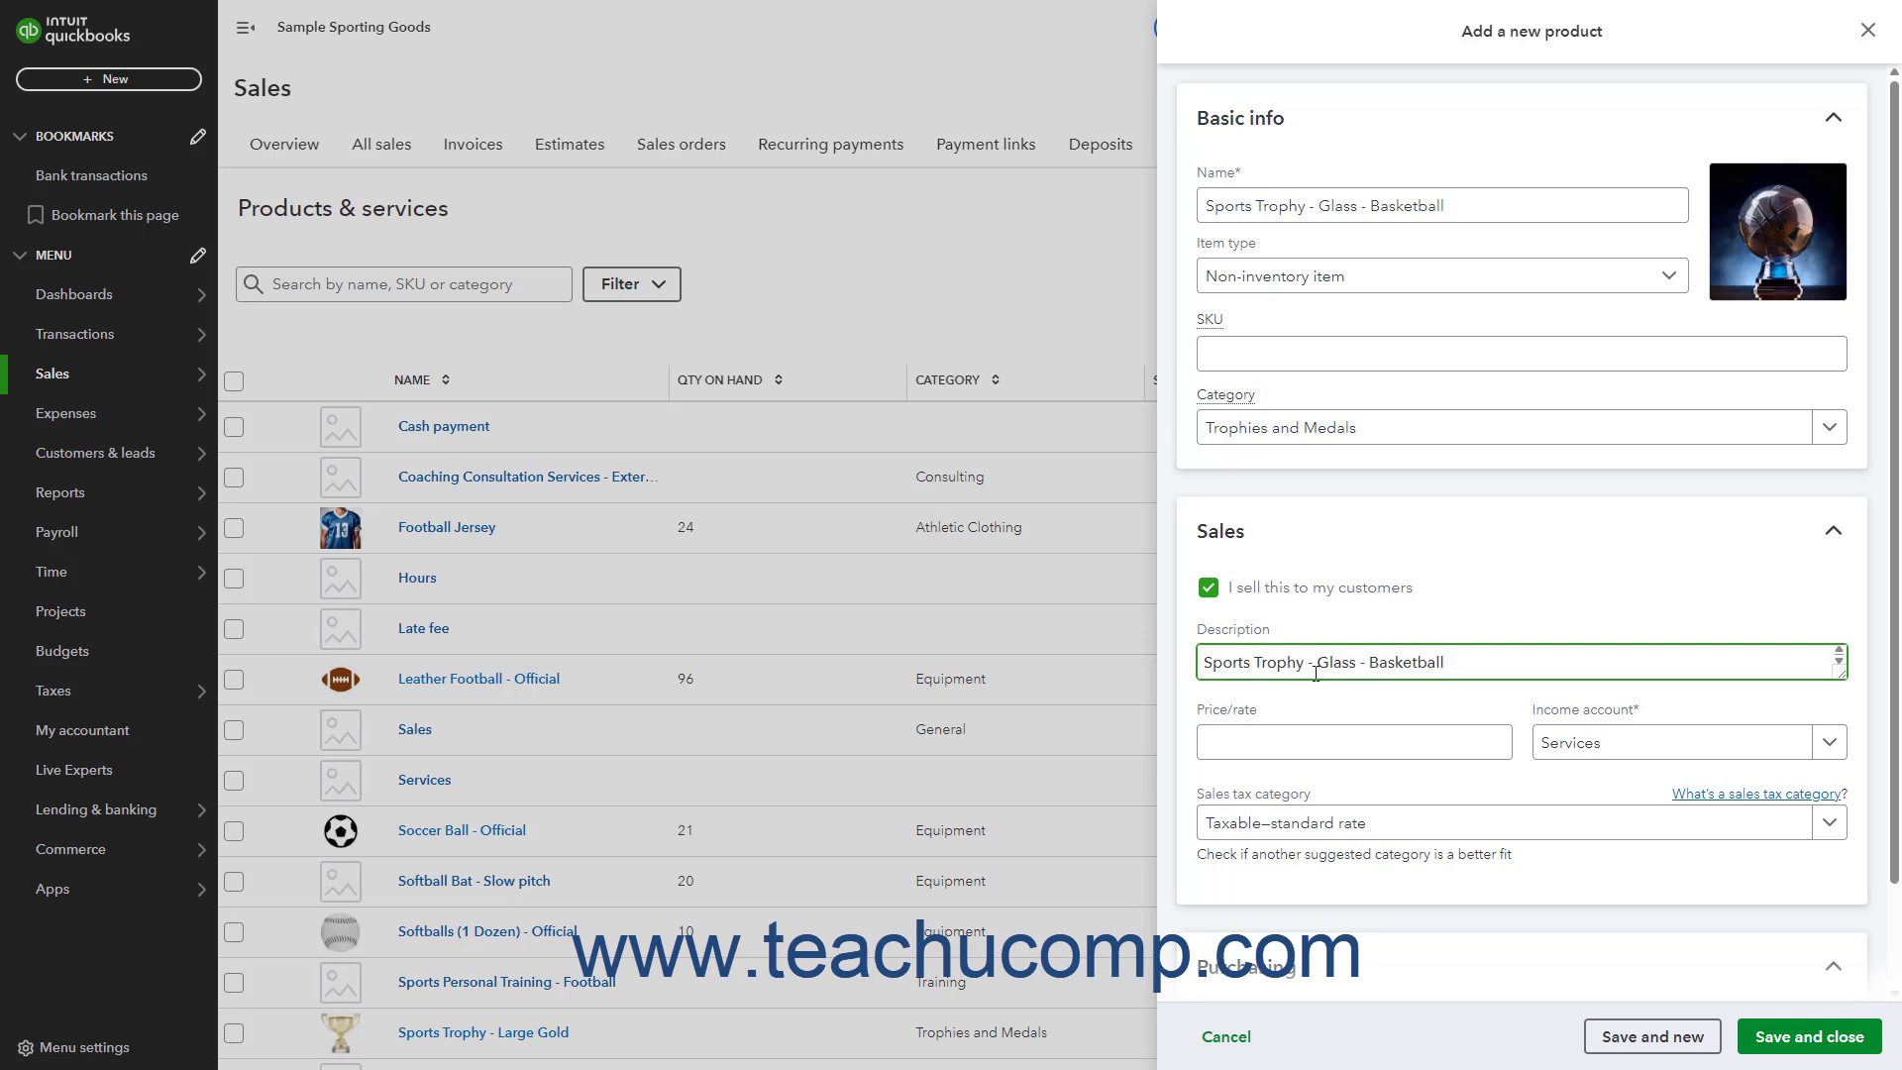
left_click(1334, 748)
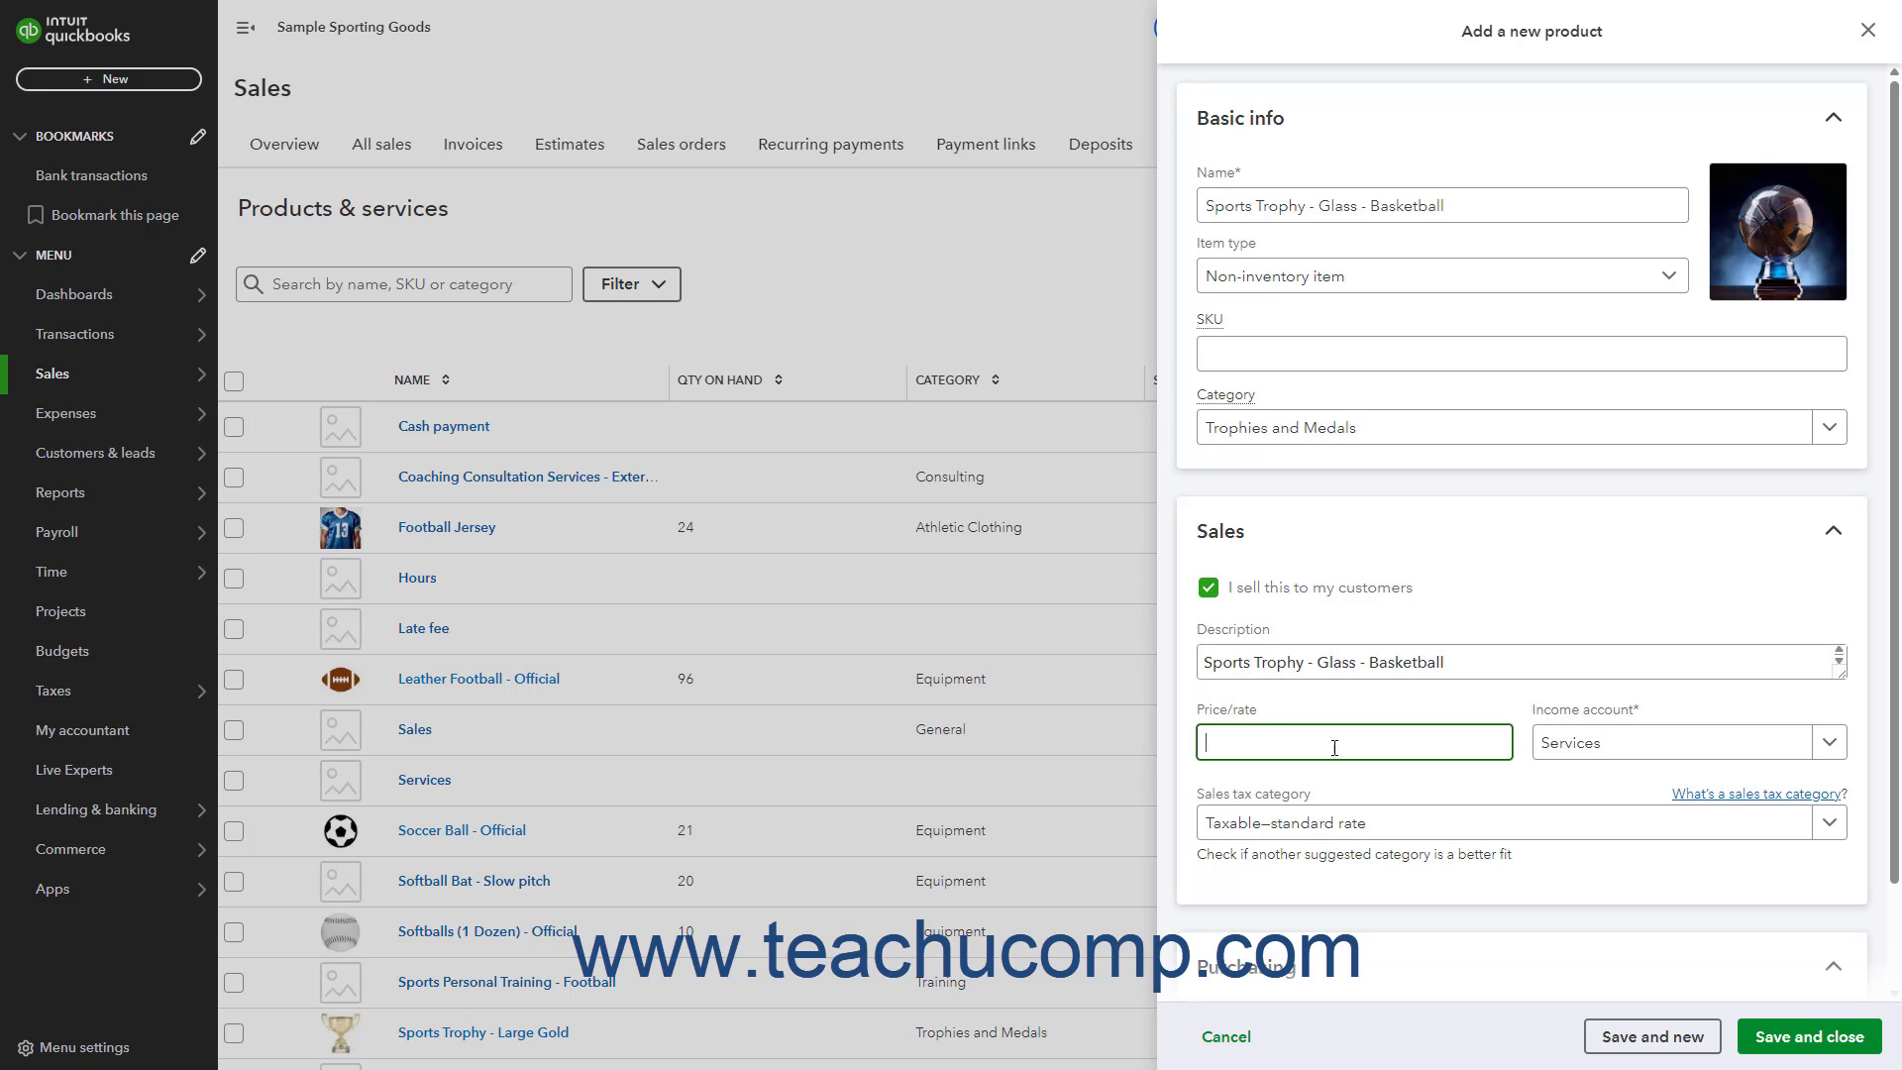
type("124.99")
- Set the product's income account to Sales
left_click(1830, 744)
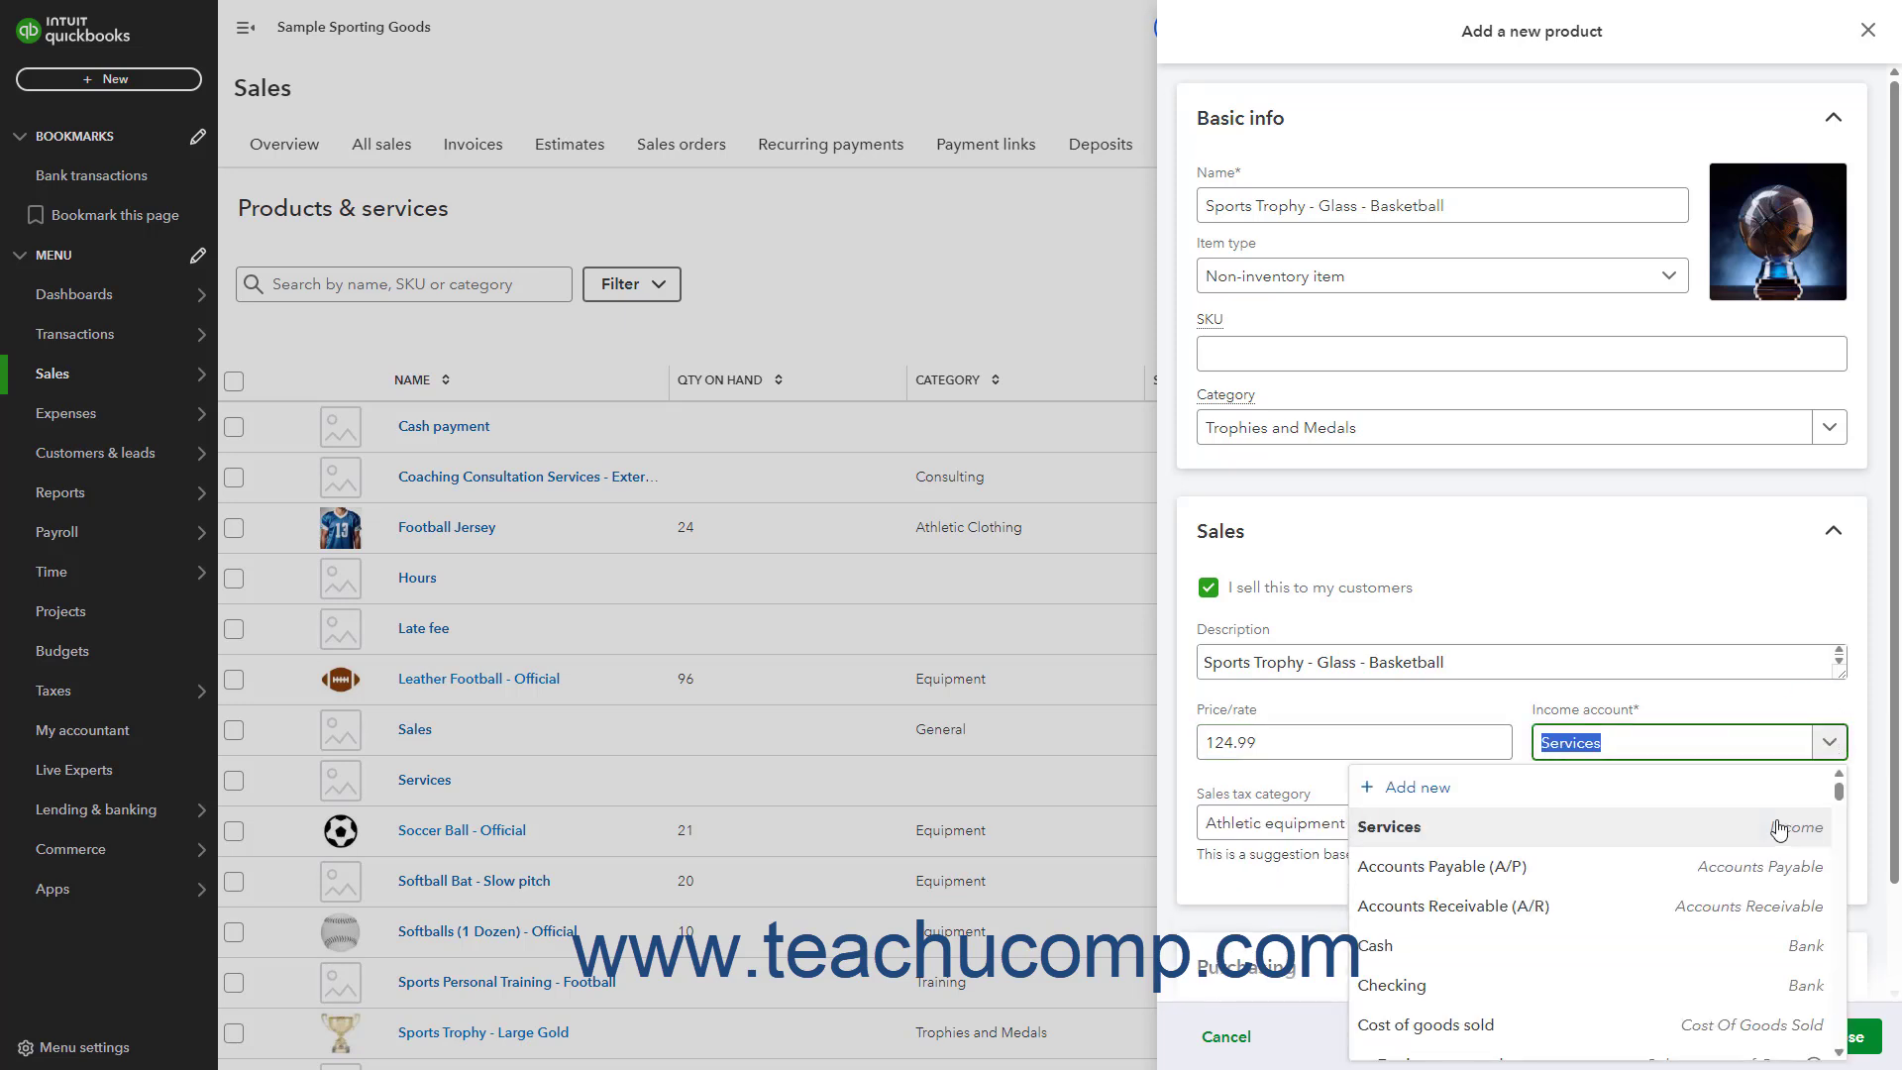
scroll(1774, 828, "down", 5)
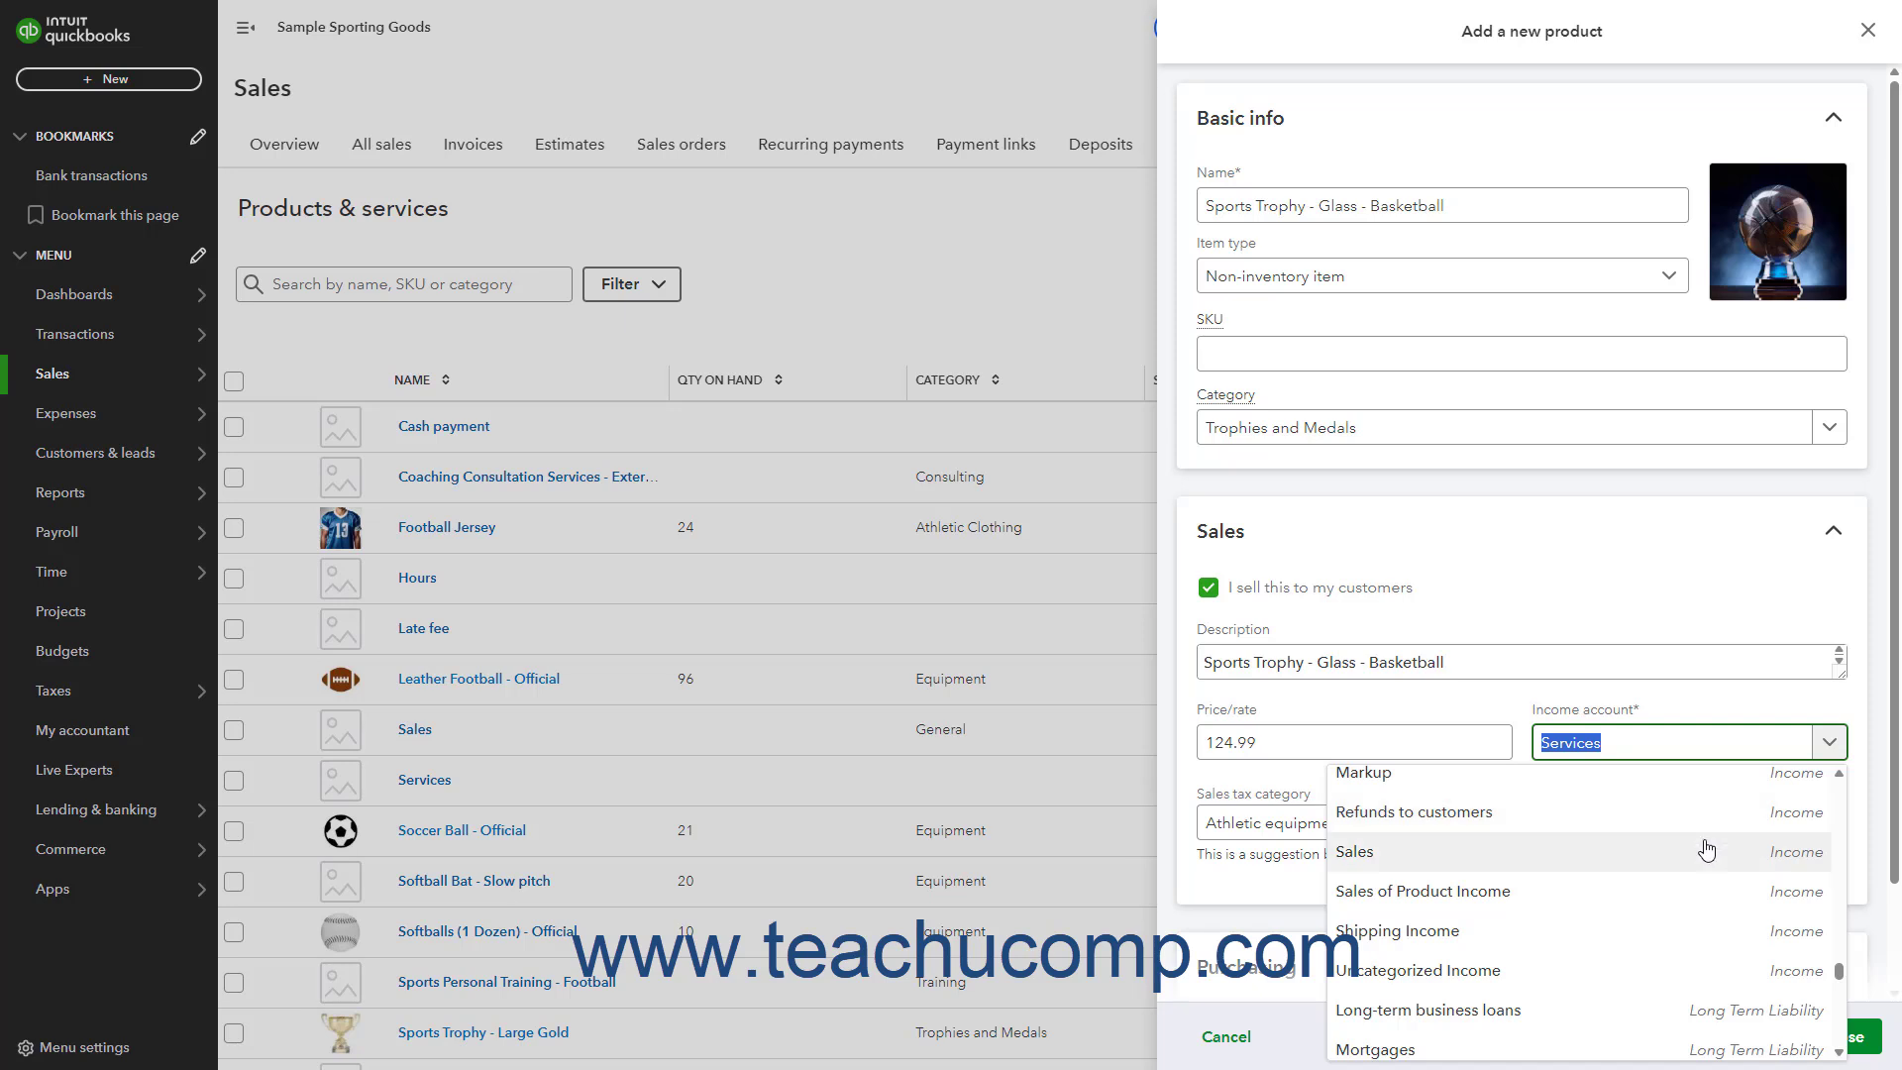
left_click(1652, 854)
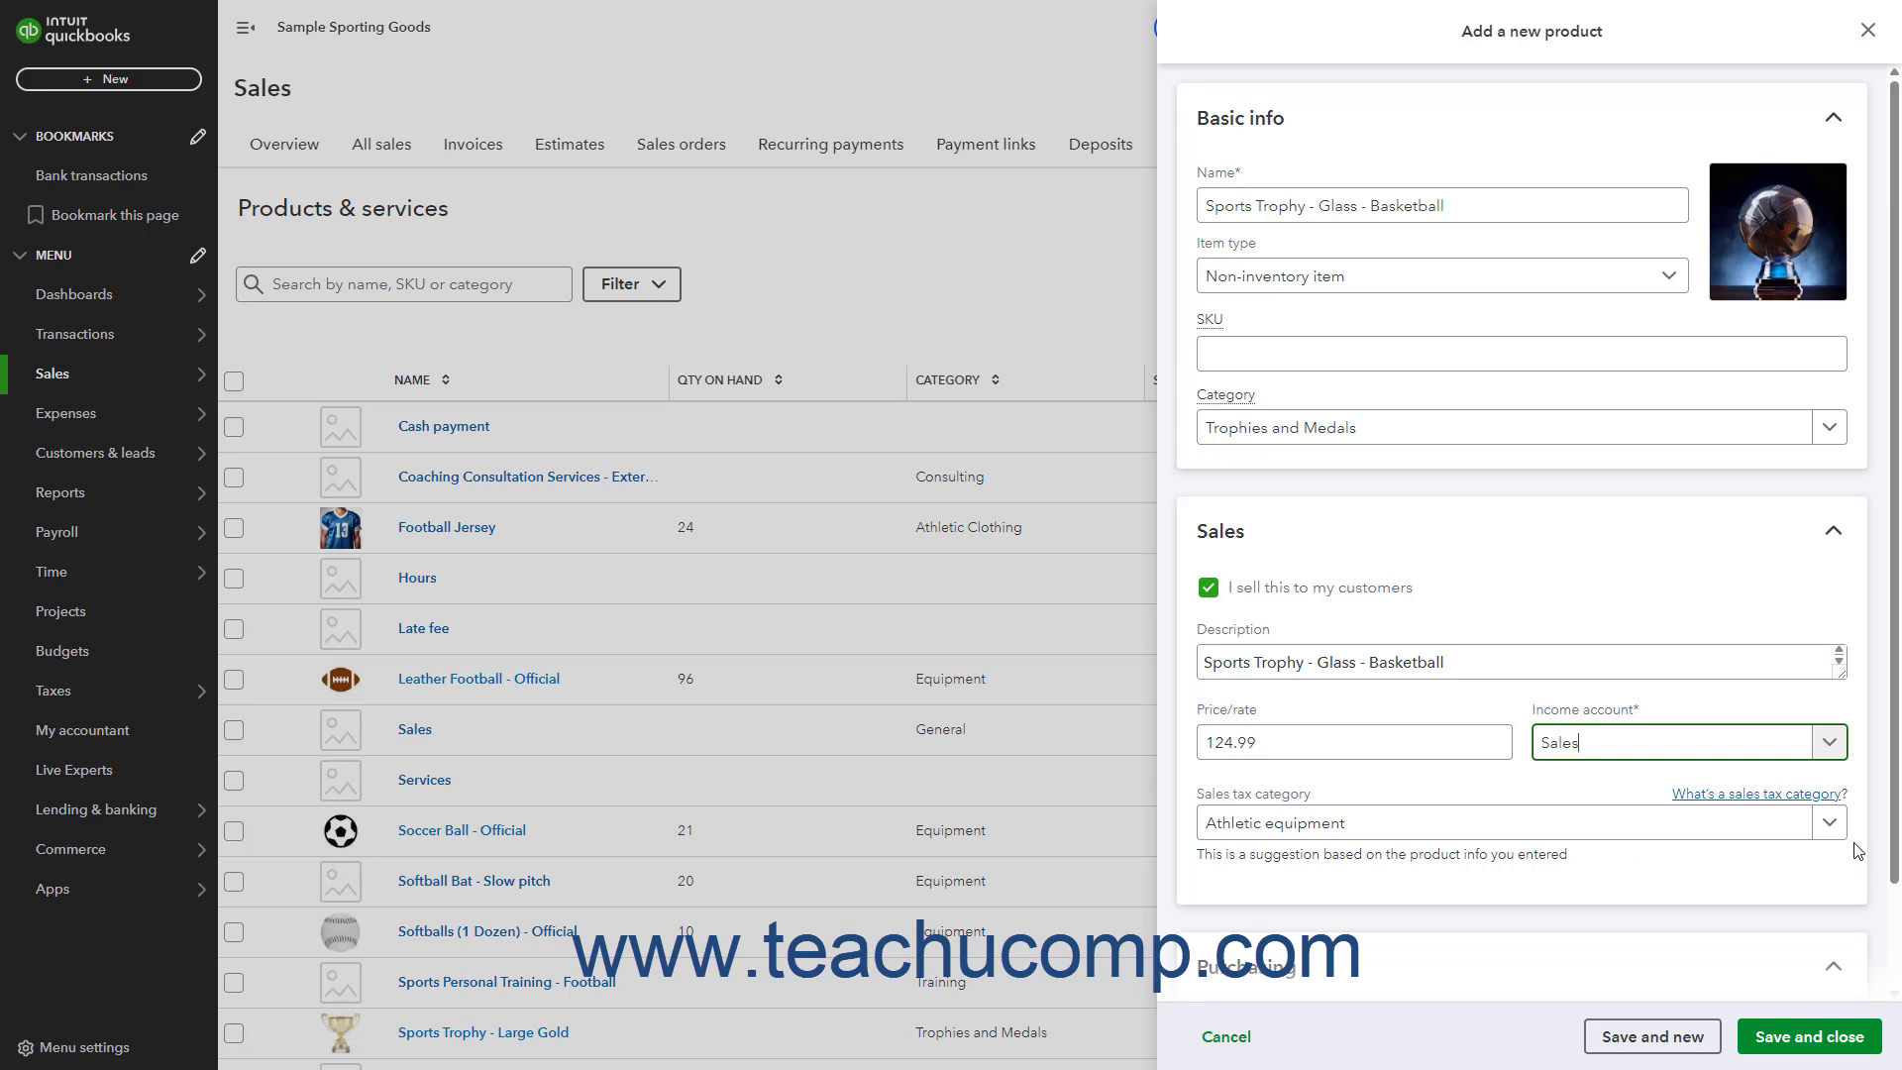
- Examine the full list of sales tax categories, including the Agriculture group, and return to the product form without selecting one
left_click(1809, 828)
left_click(1809, 829)
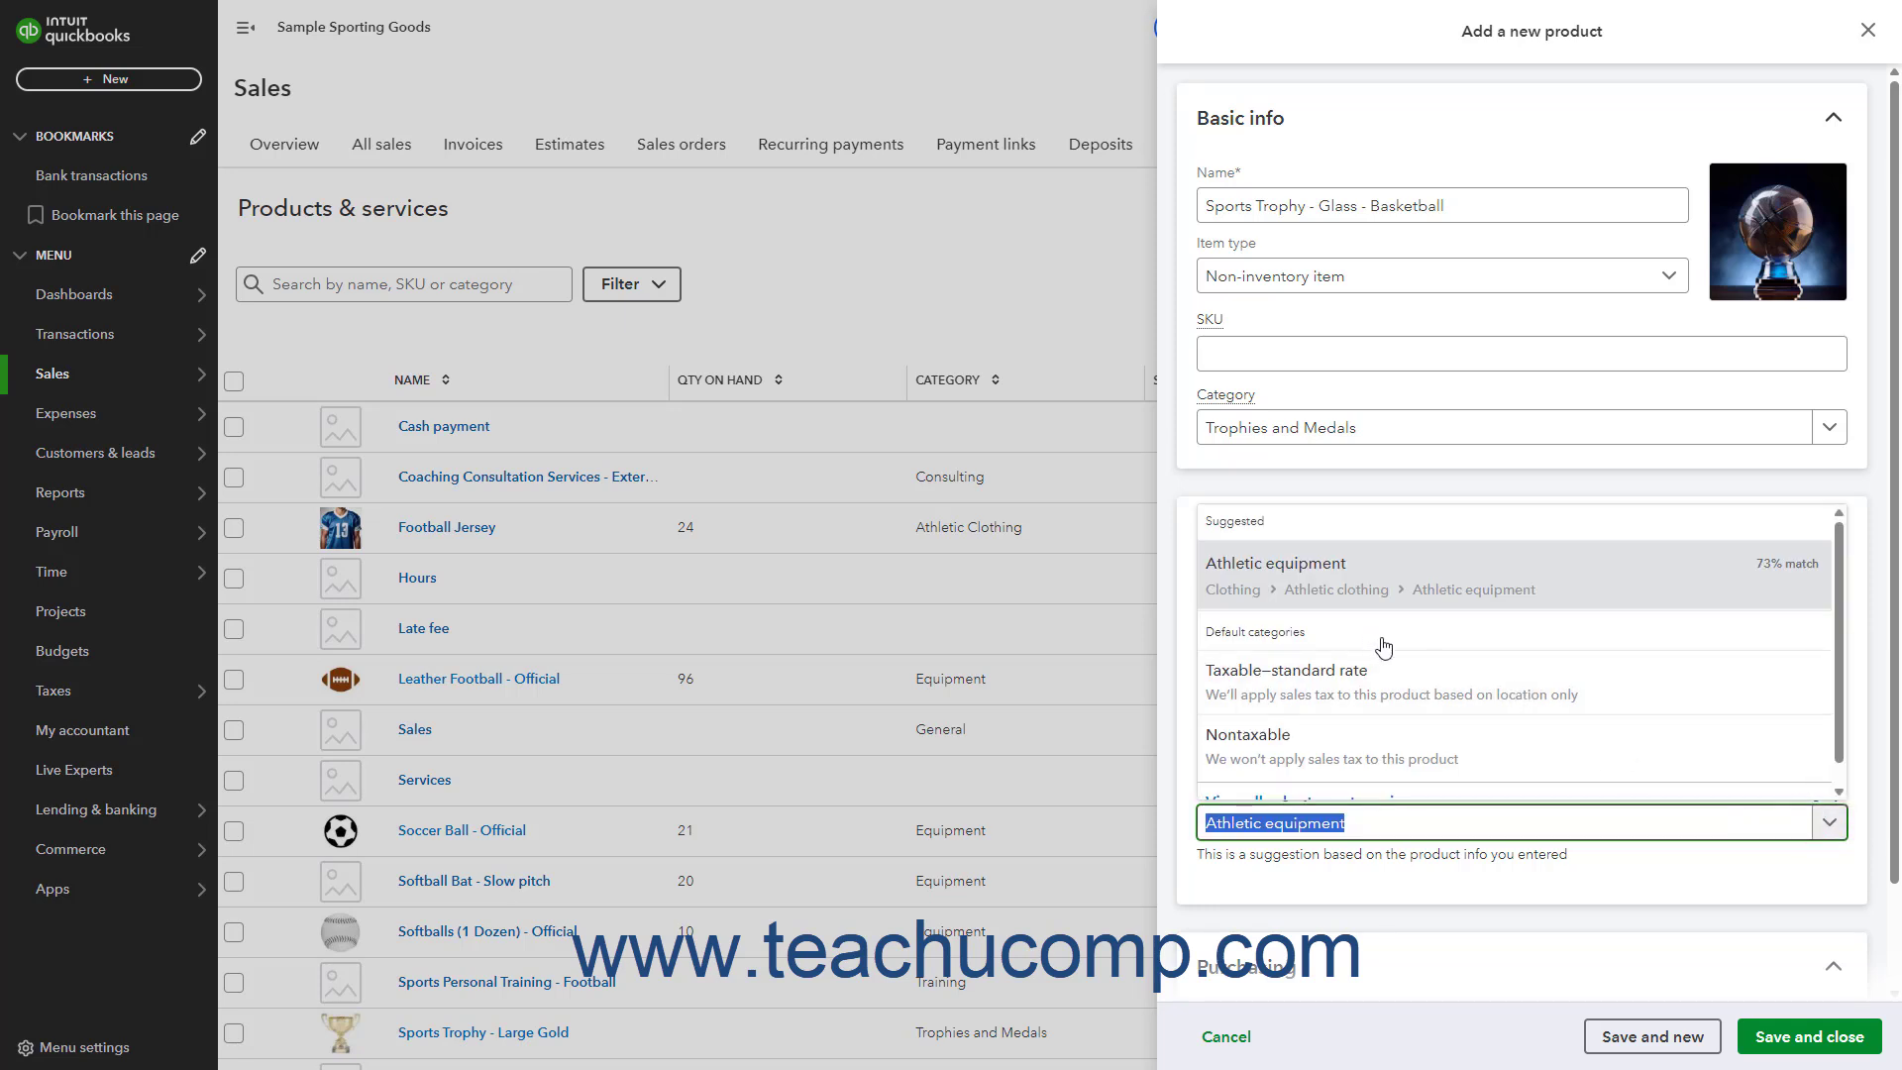
scroll(1377, 648, "down", 1)
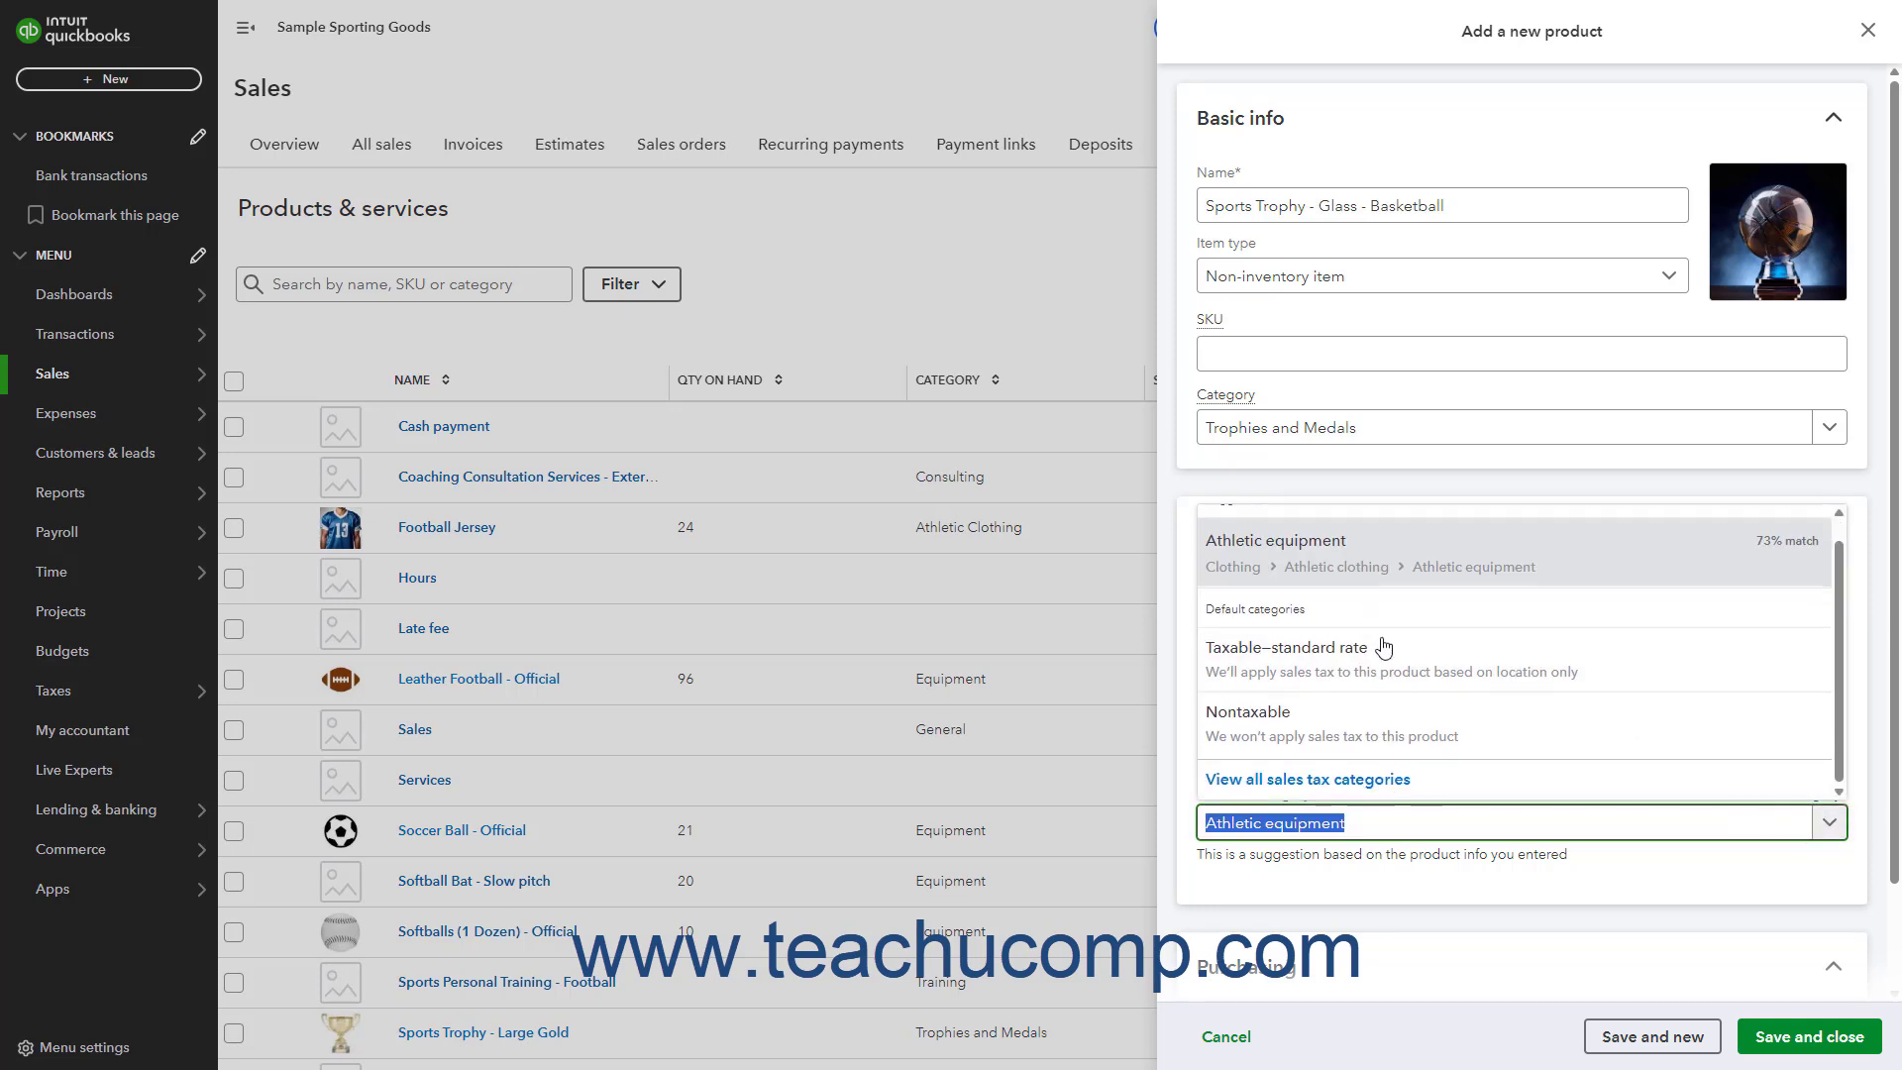
left_click(1318, 780)
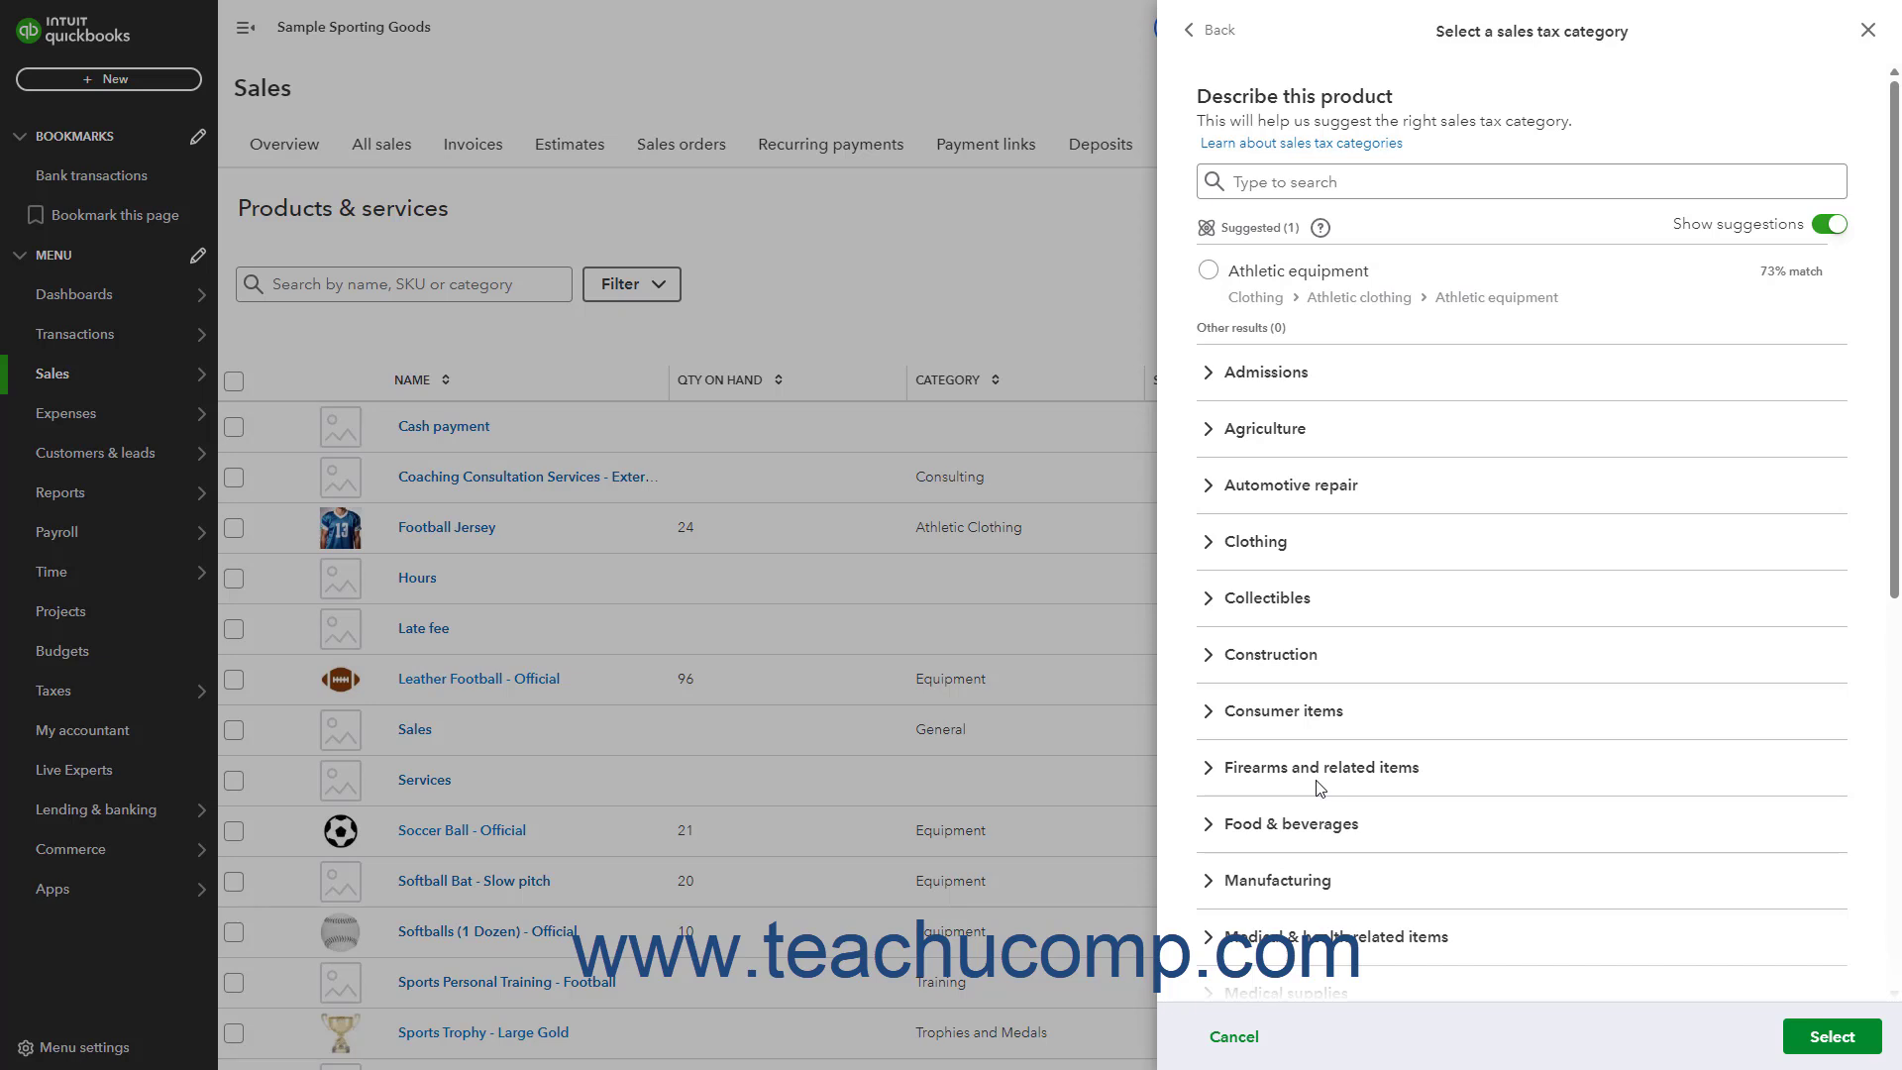
left_click(1210, 434)
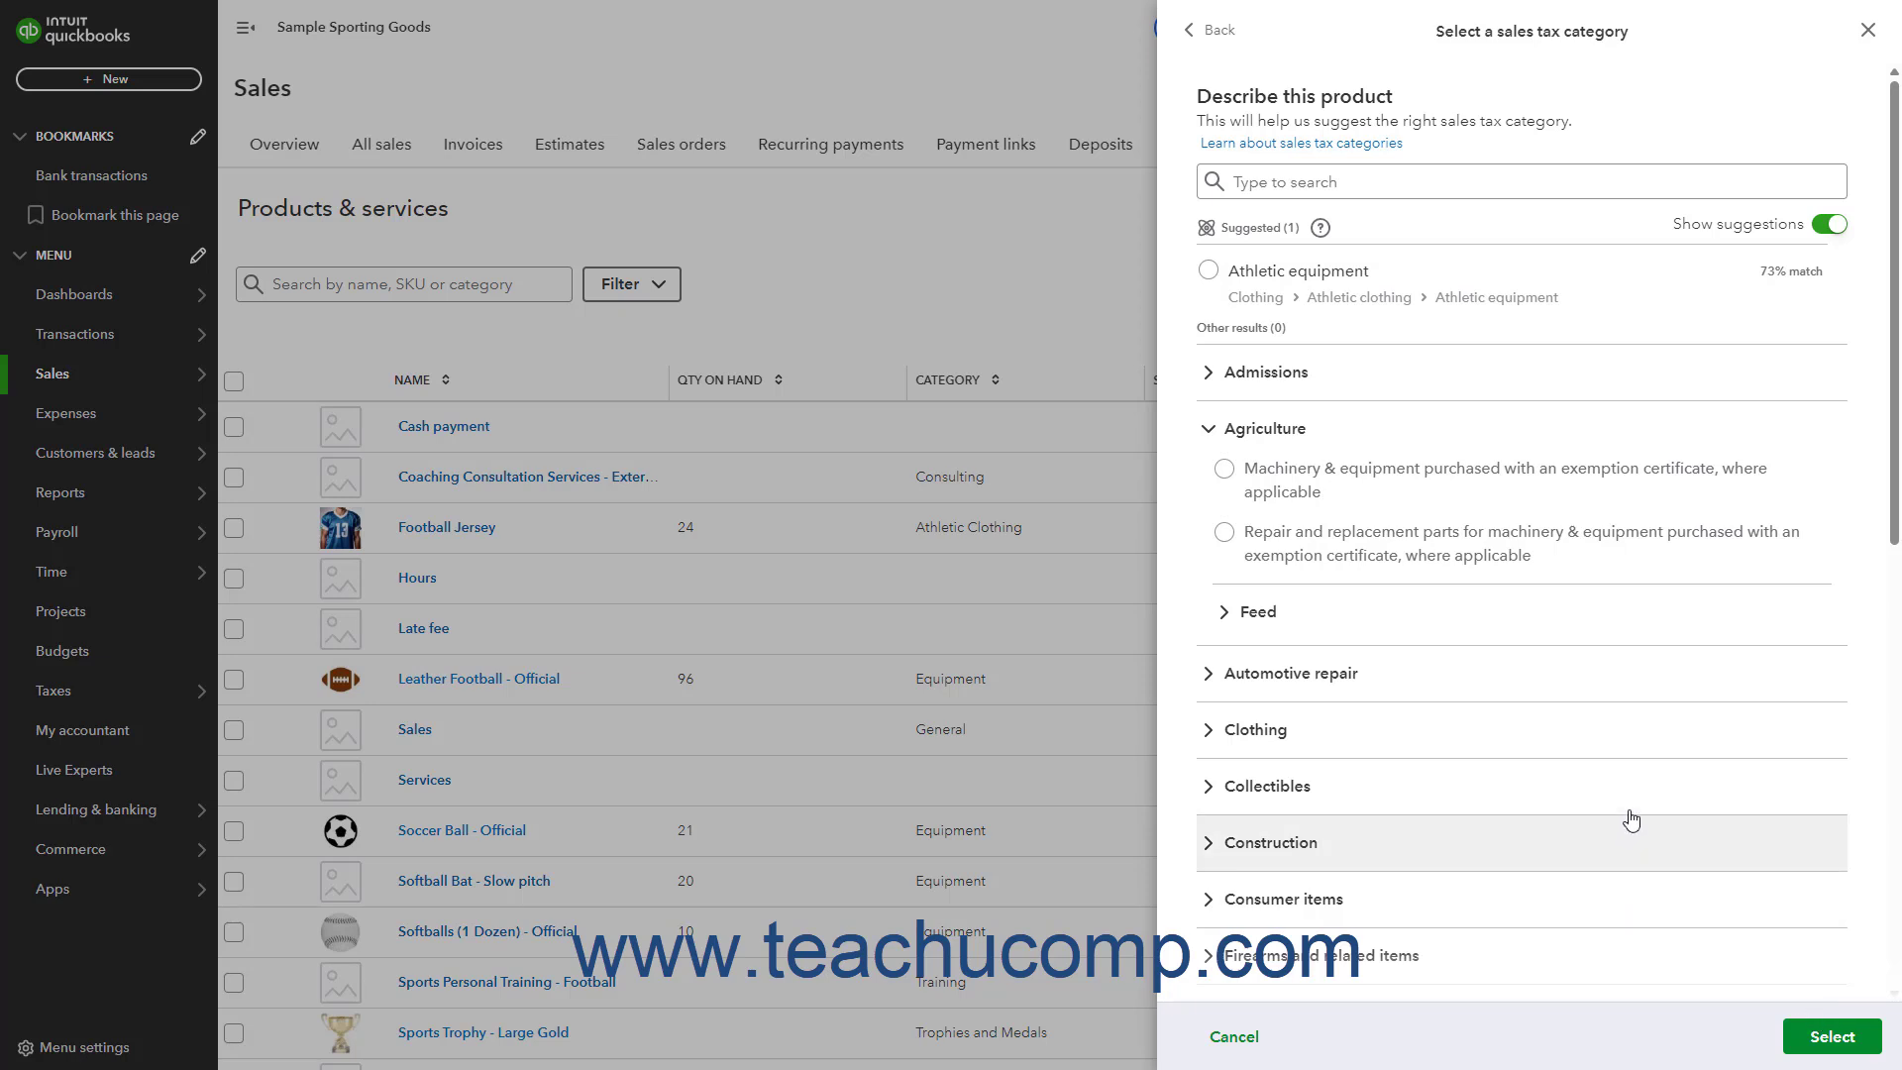
left_click(1218, 32)
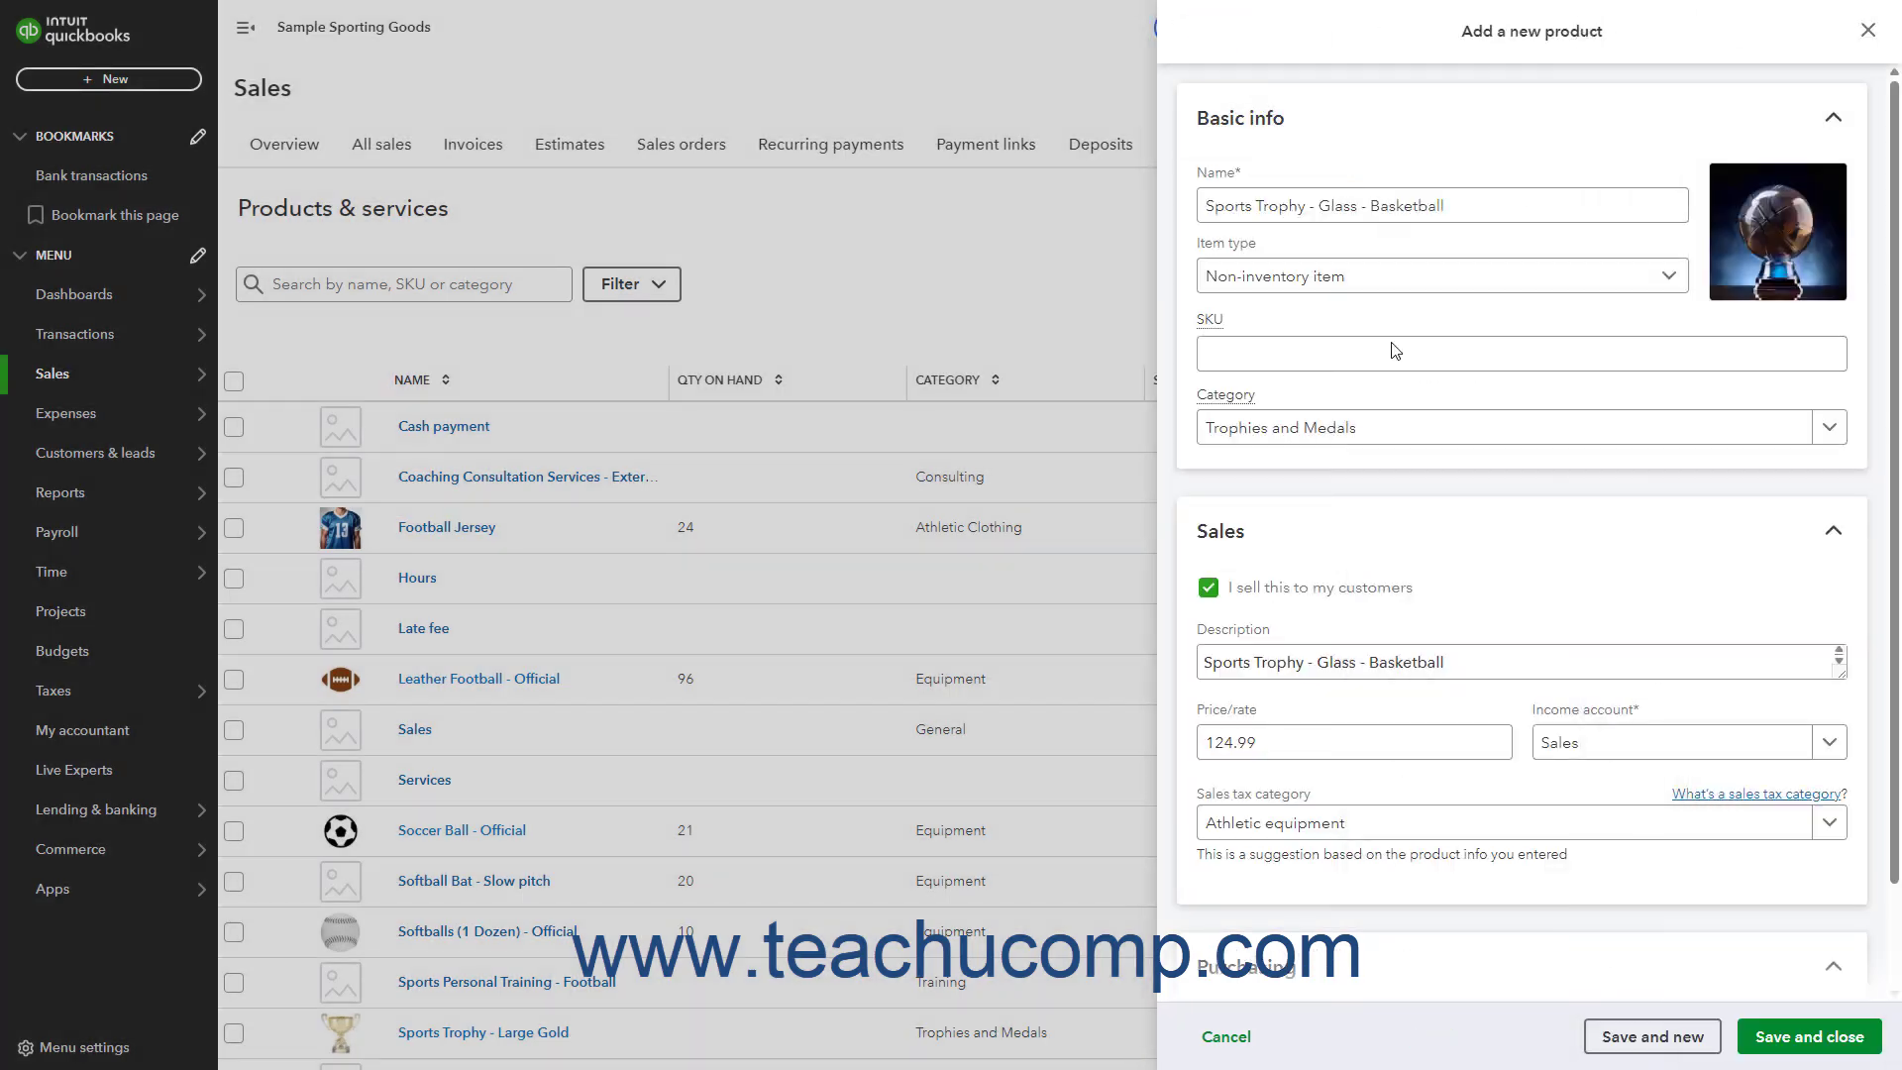
- Set the product's sales tax category to Taxable—standard rate
left_click(1829, 826)
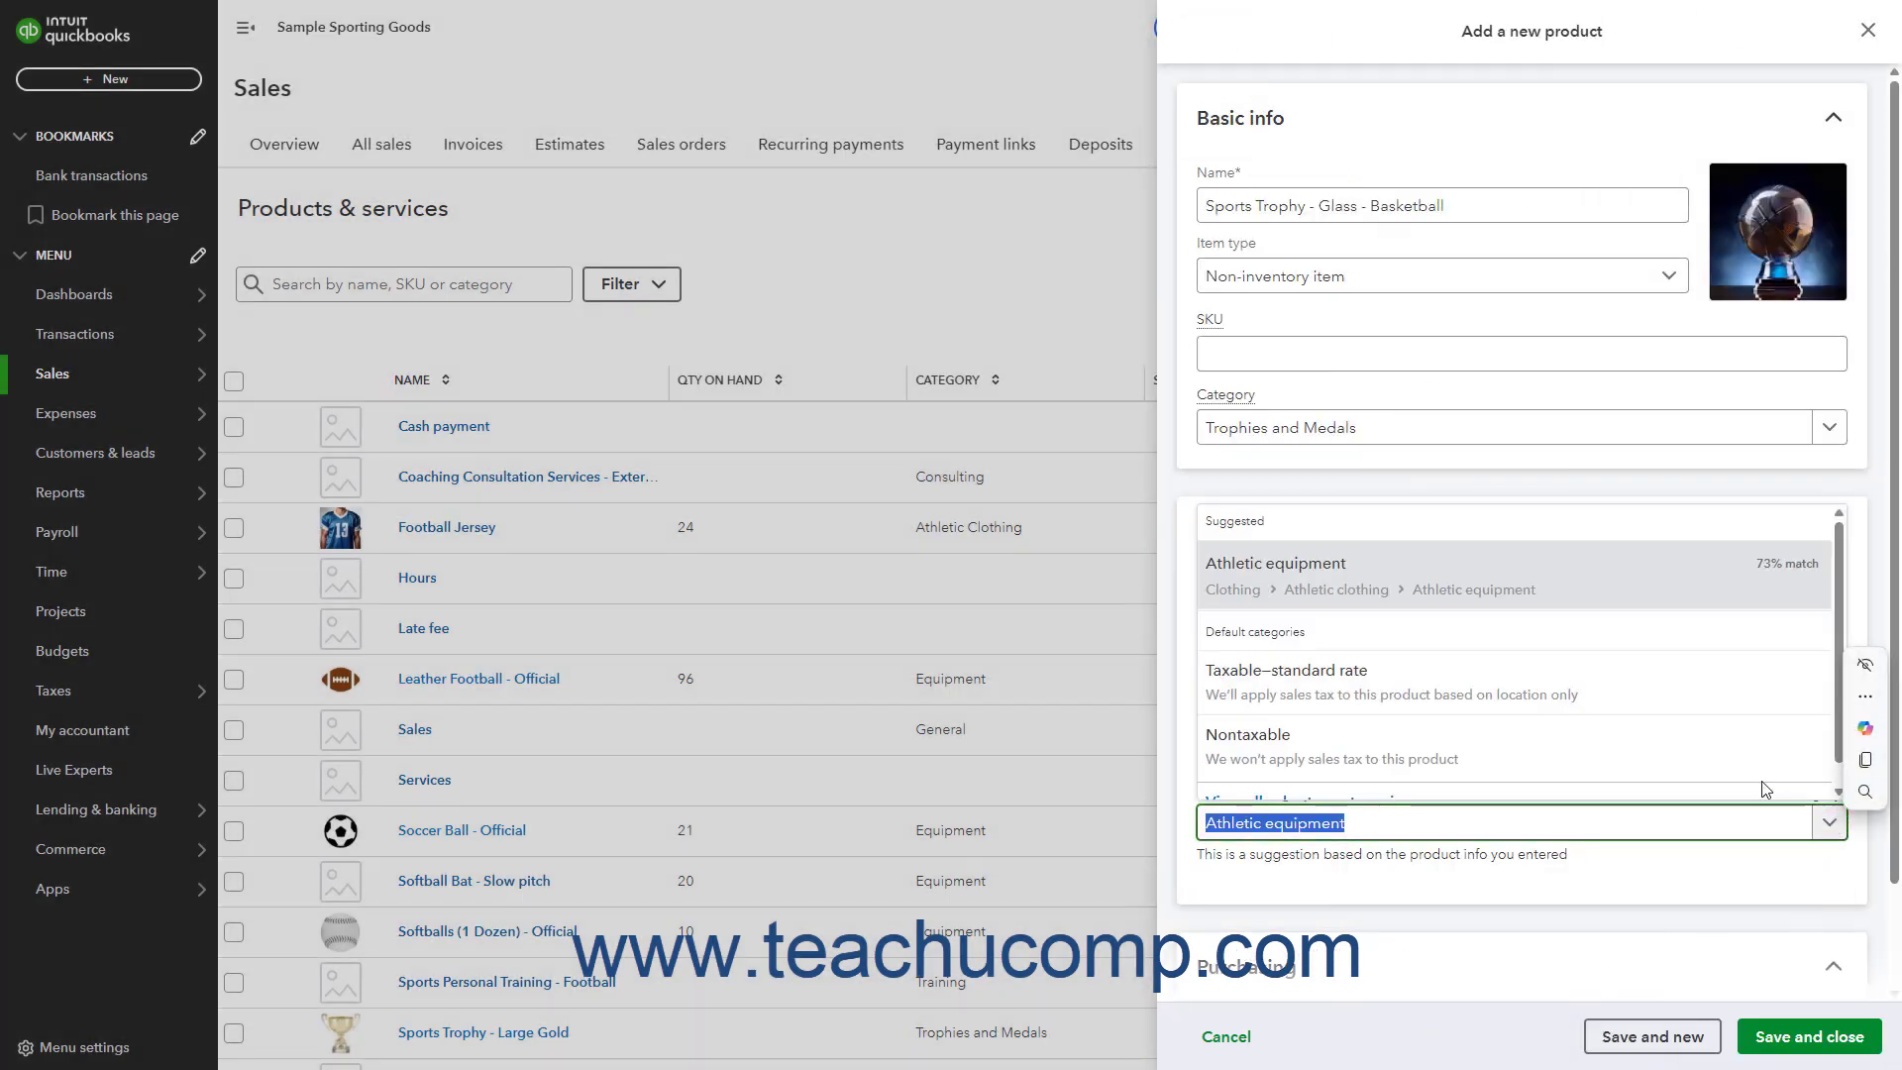
left_click(1497, 709)
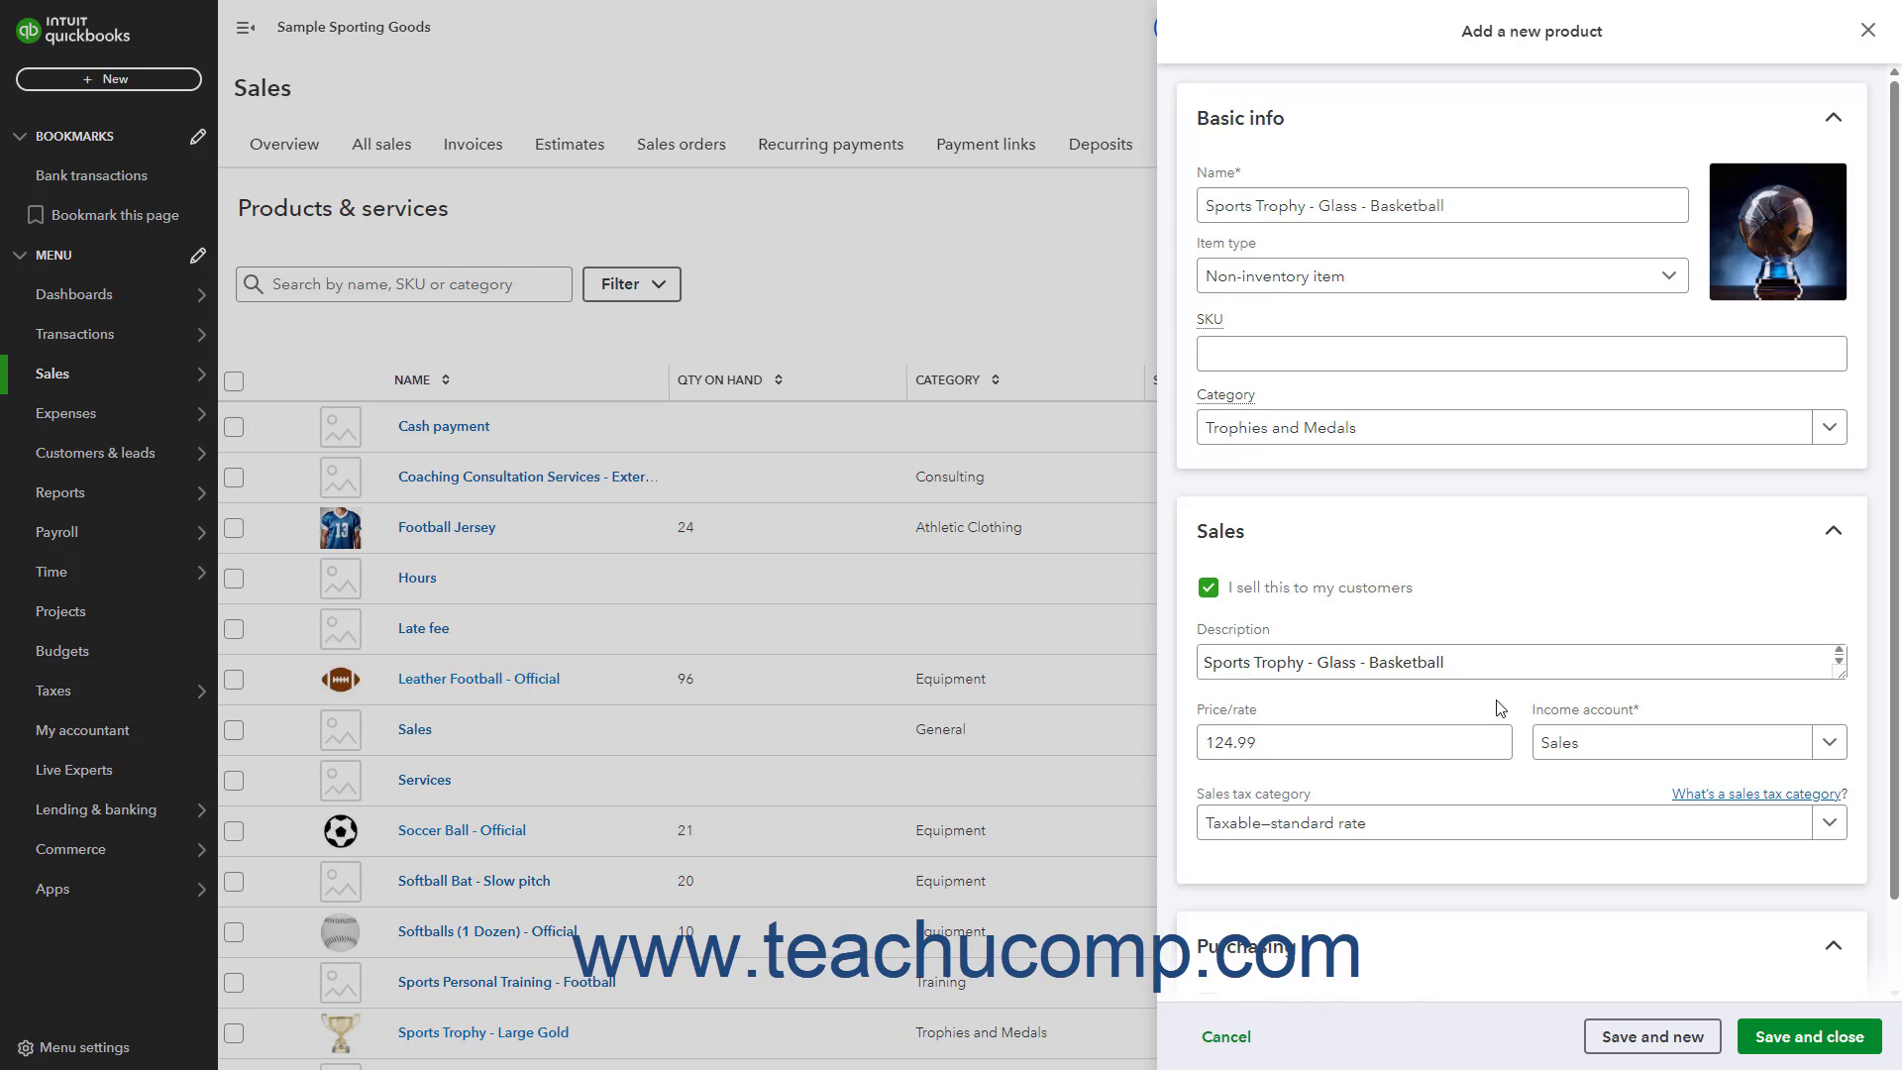
- Mark the product as purchased from a vendor and enter the purchase description "Sports Trophy - Glass - #45-6789A"
scroll(1501, 710, "down", 1)
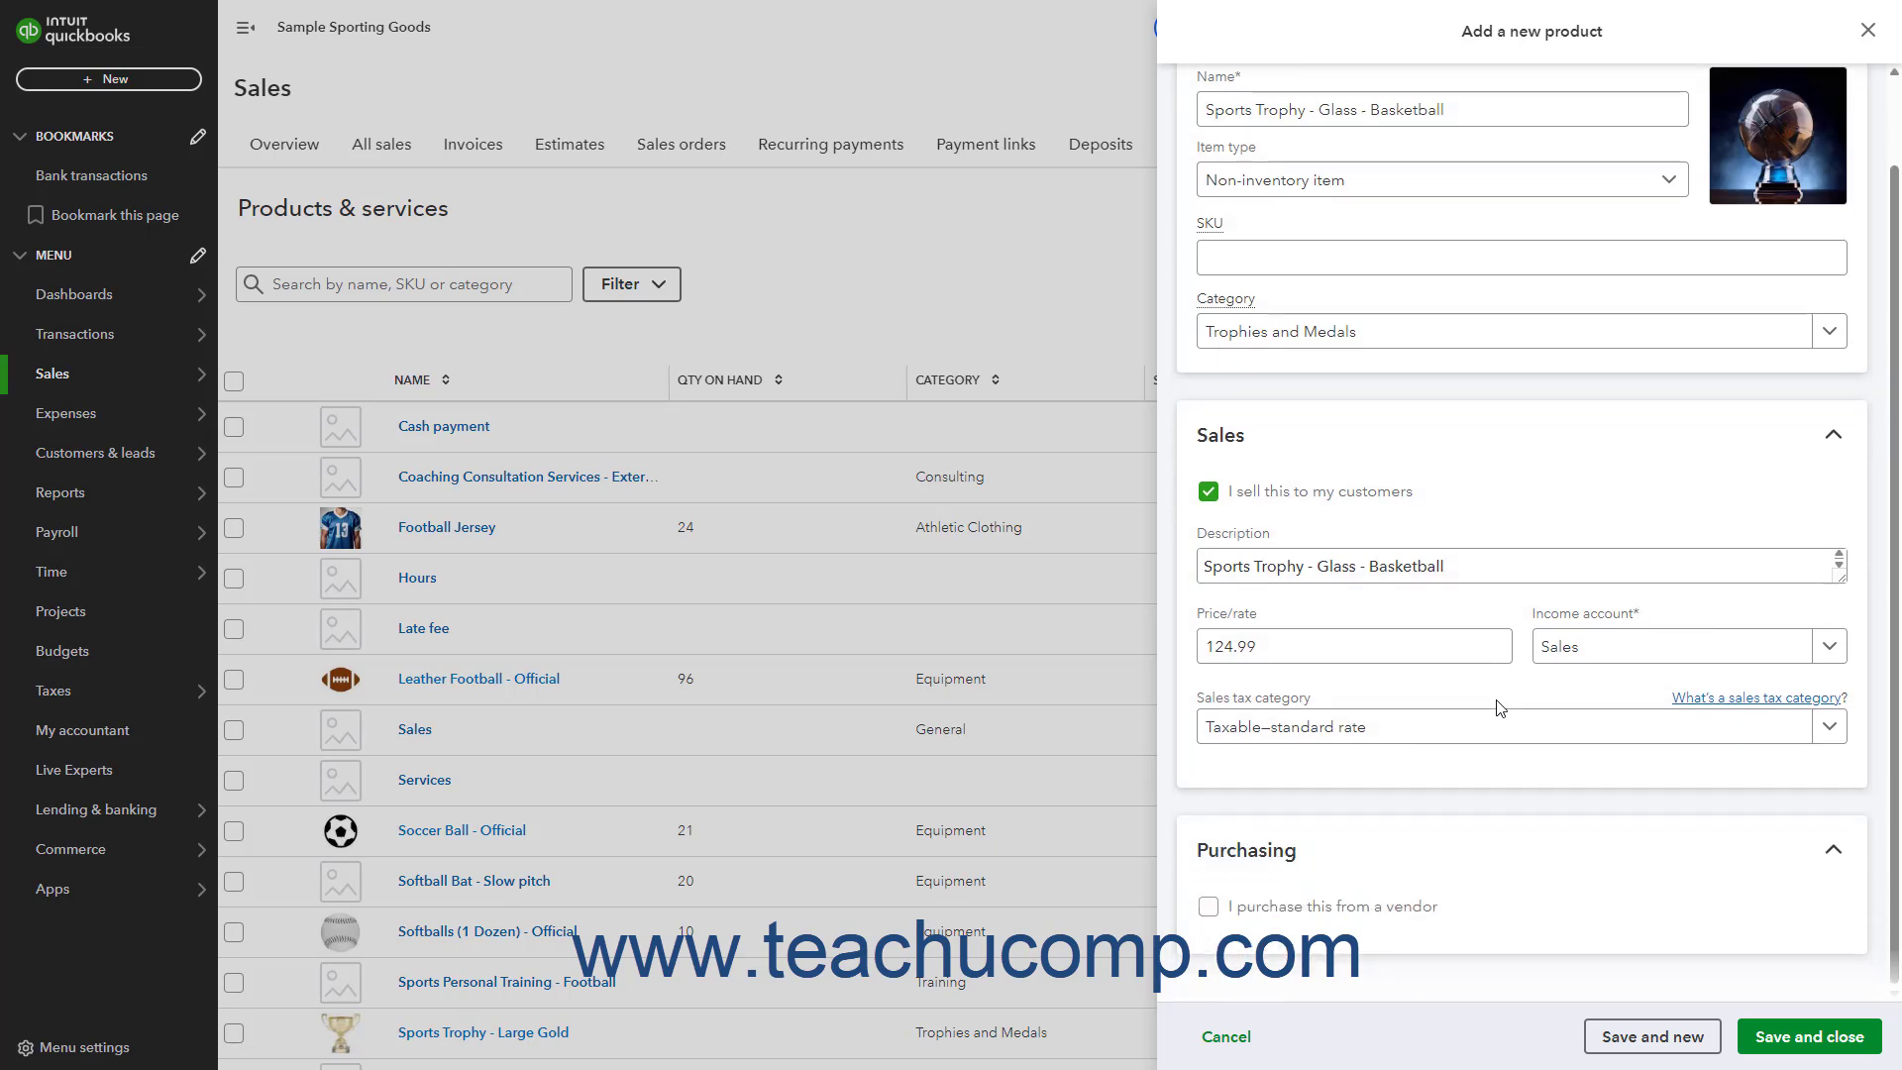
left_click(1207, 907)
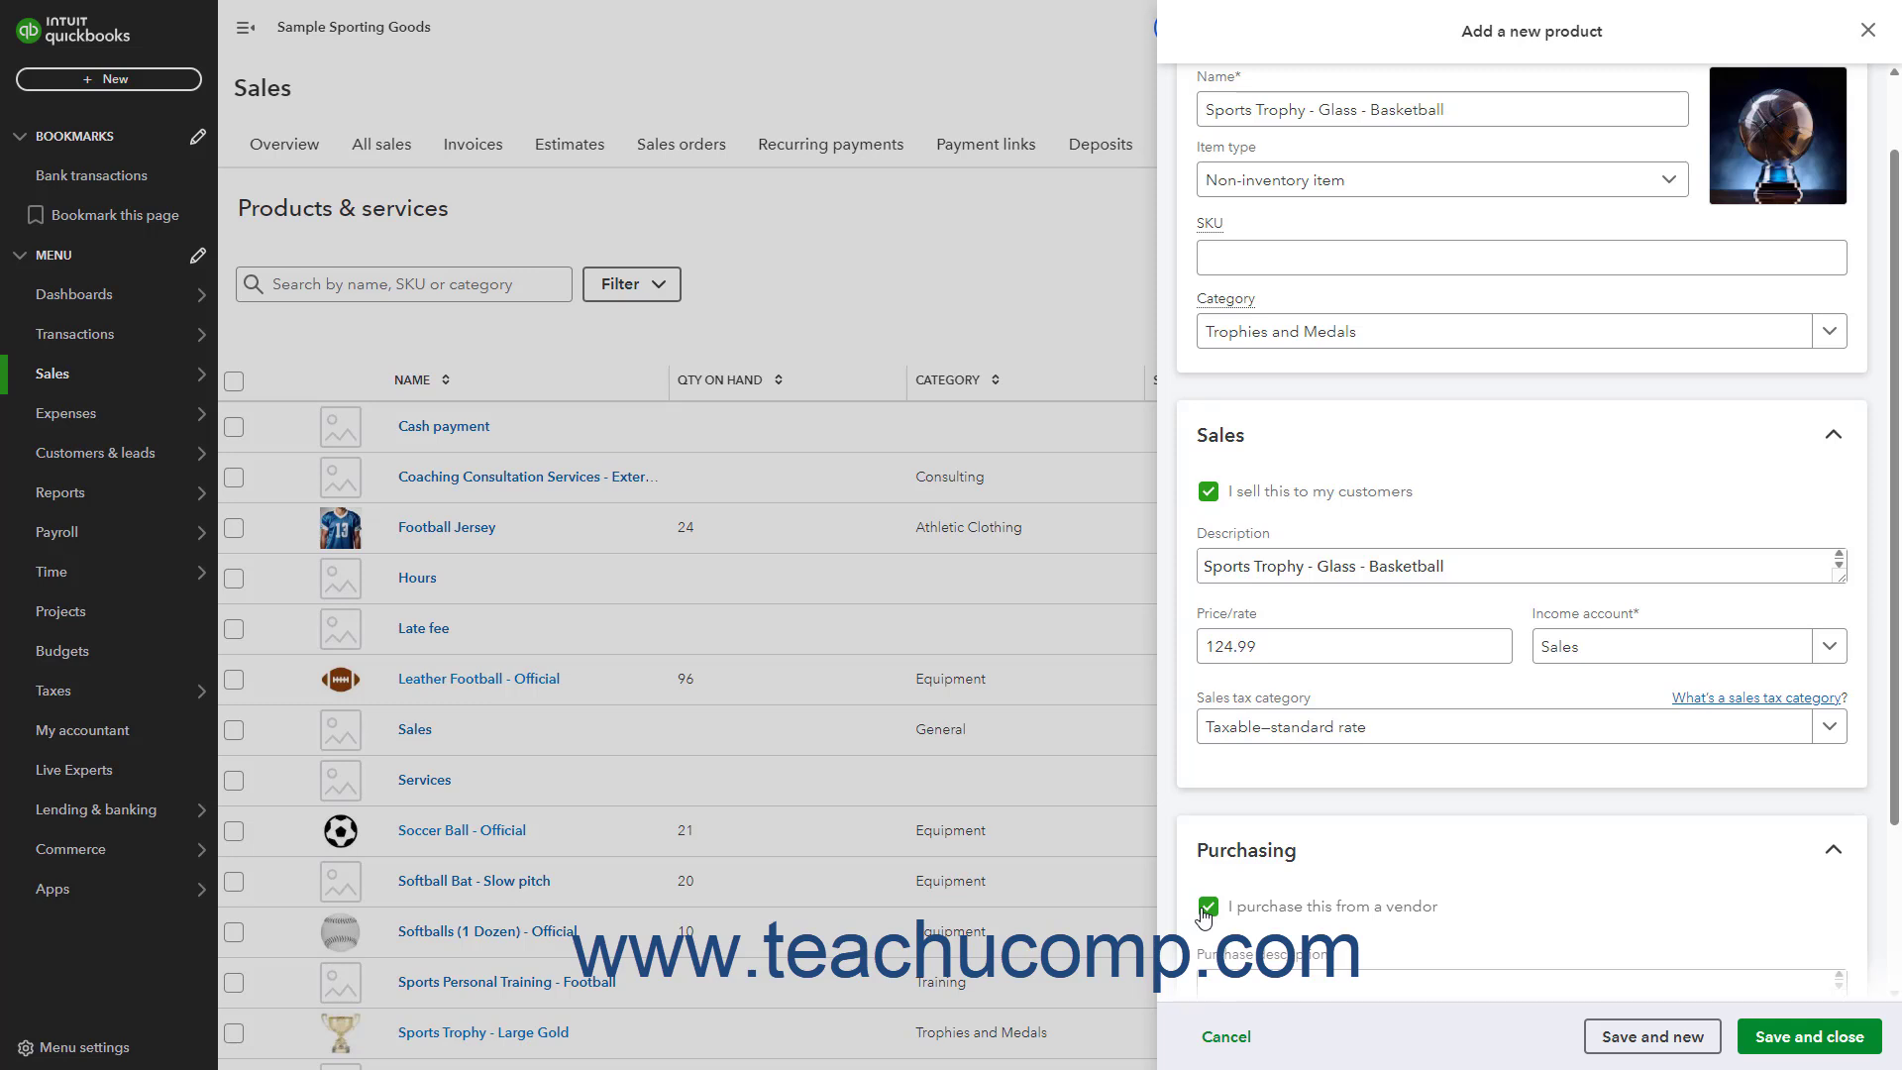
scroll(1204, 917, "down", 2)
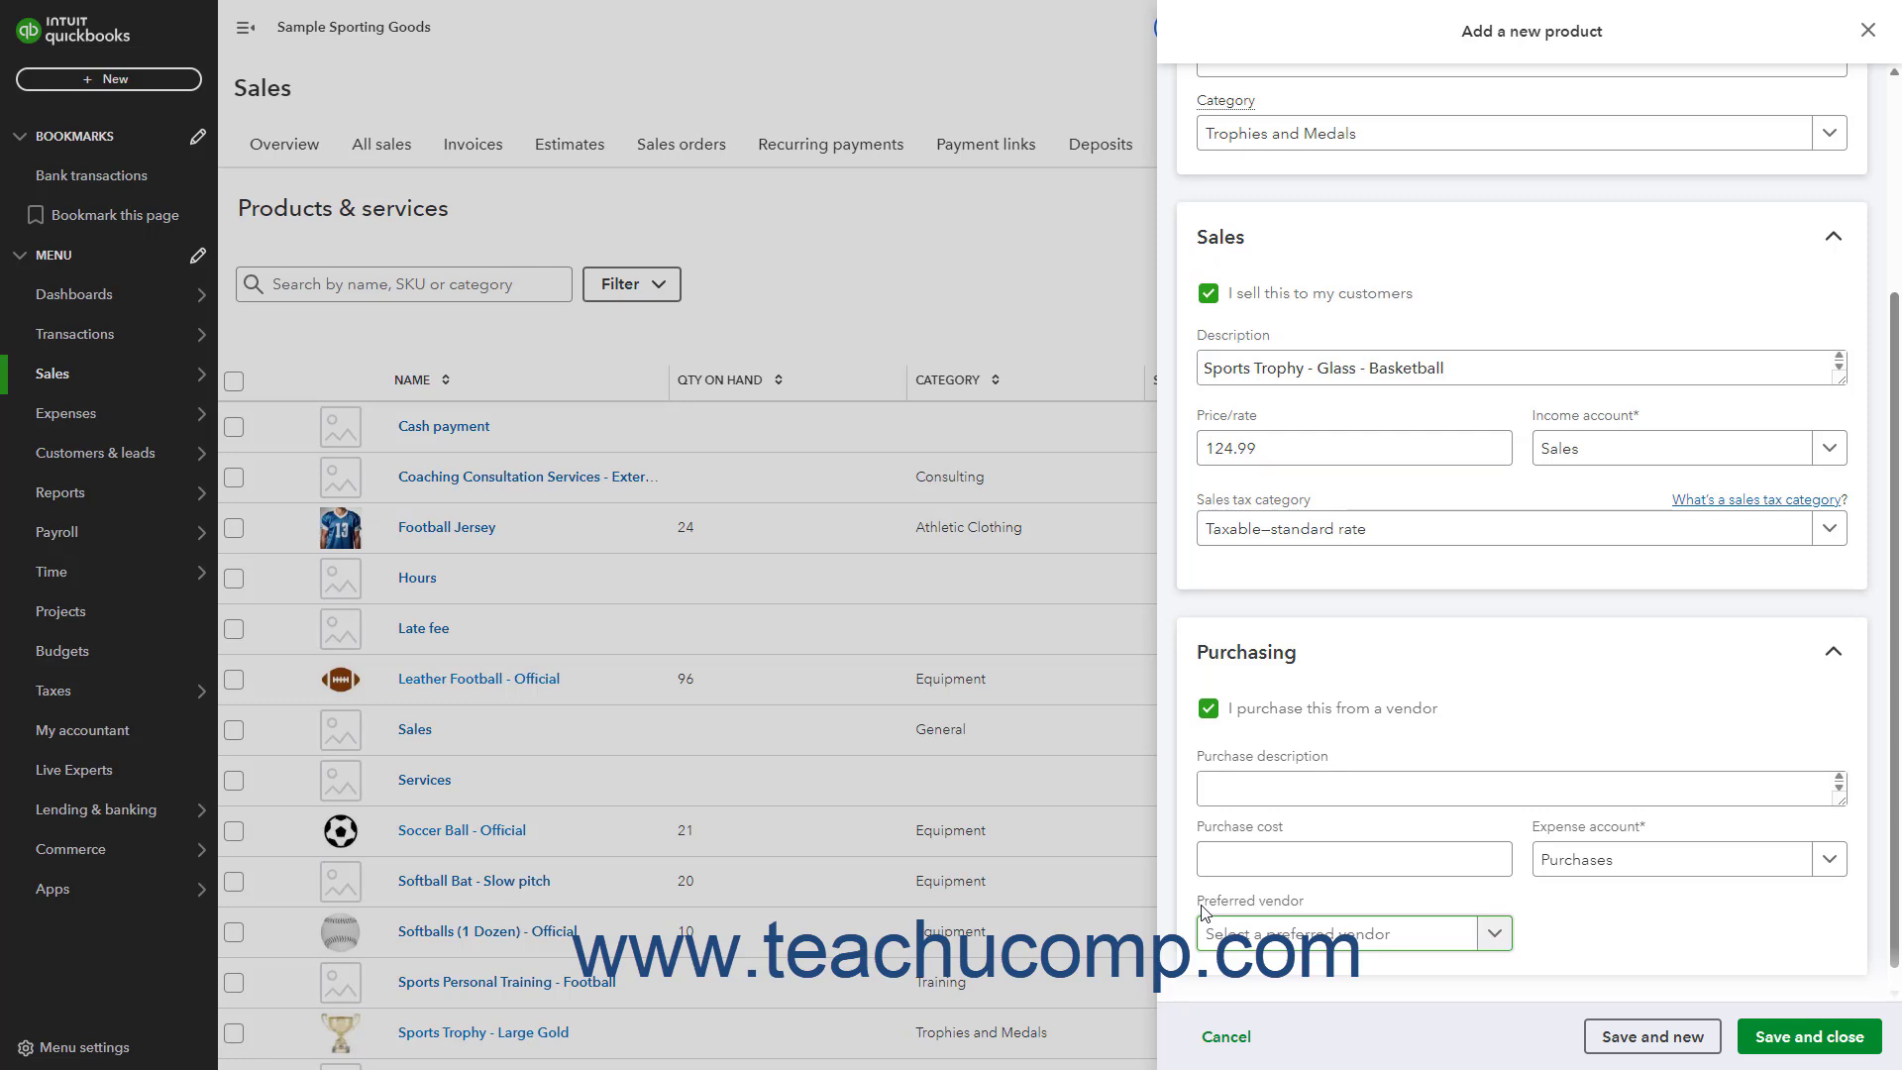
left_click(1275, 781)
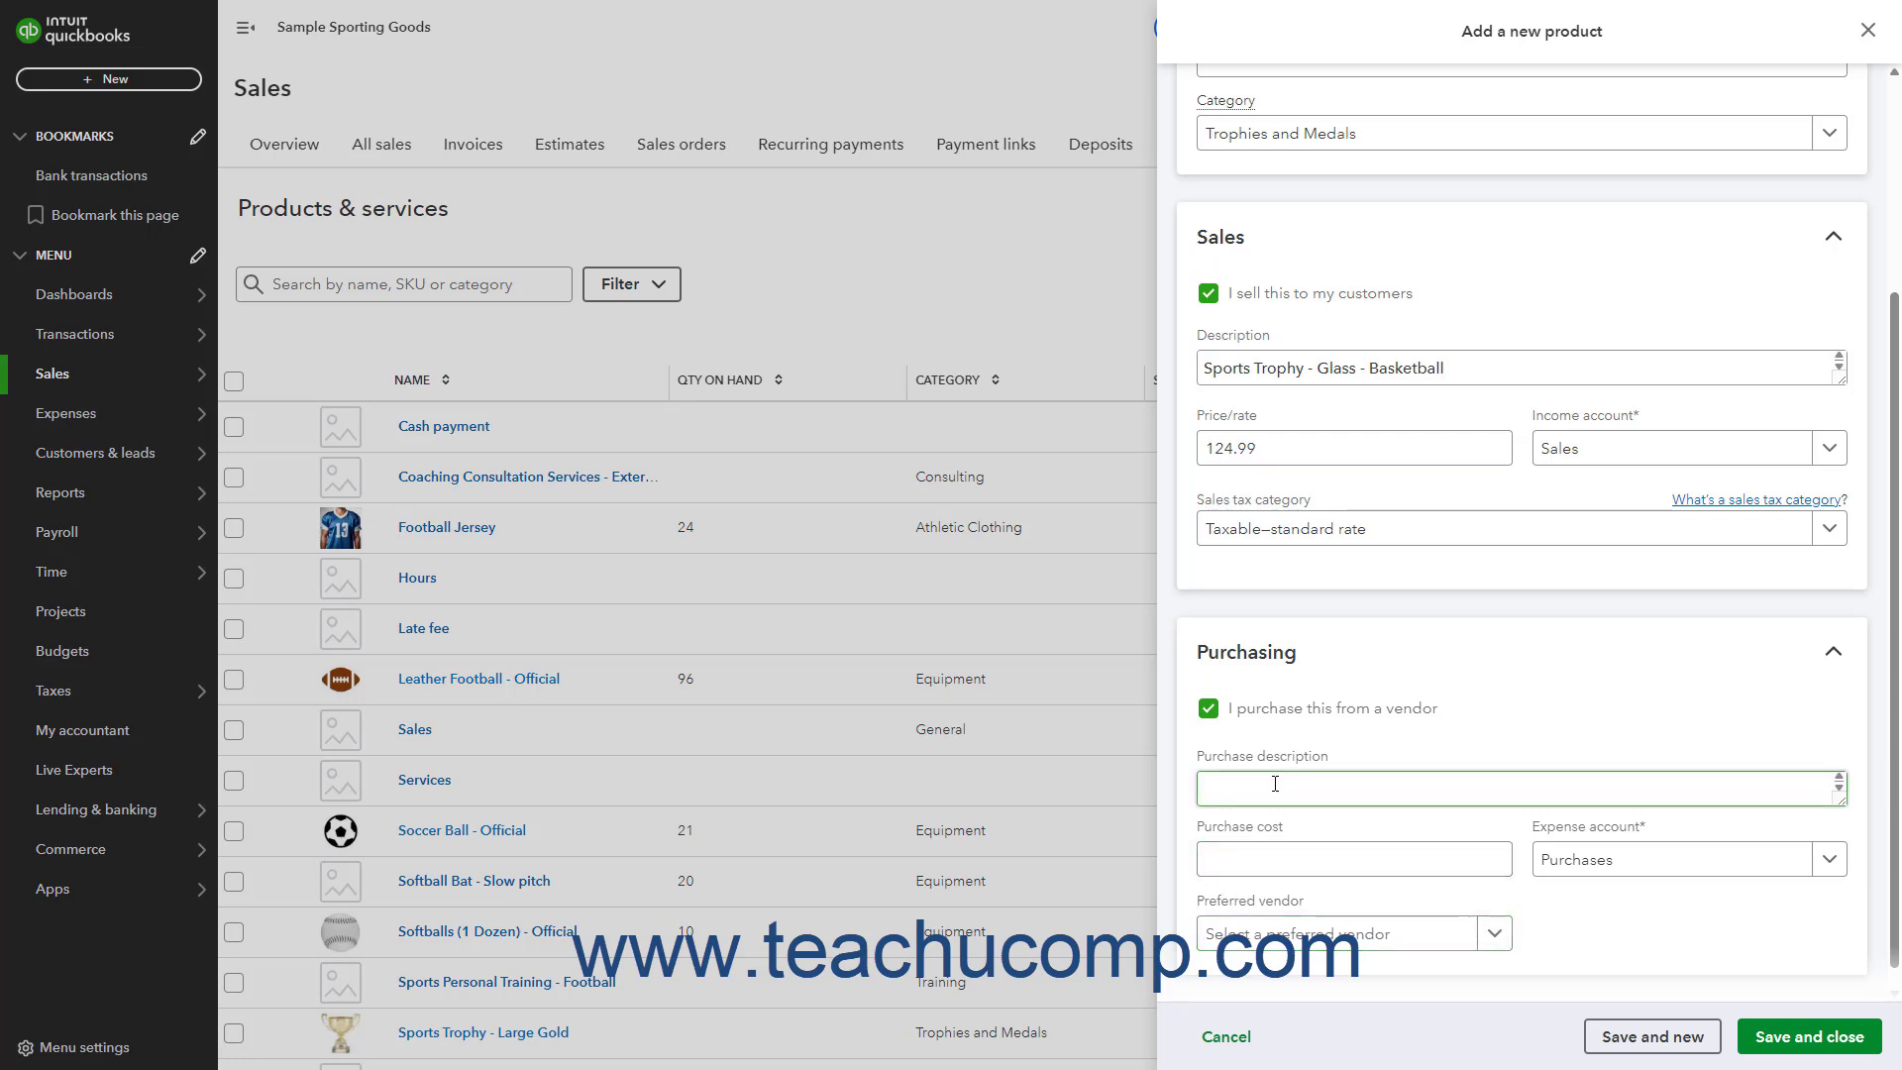
type("Sports Trophy - Glass - #45-6789A")
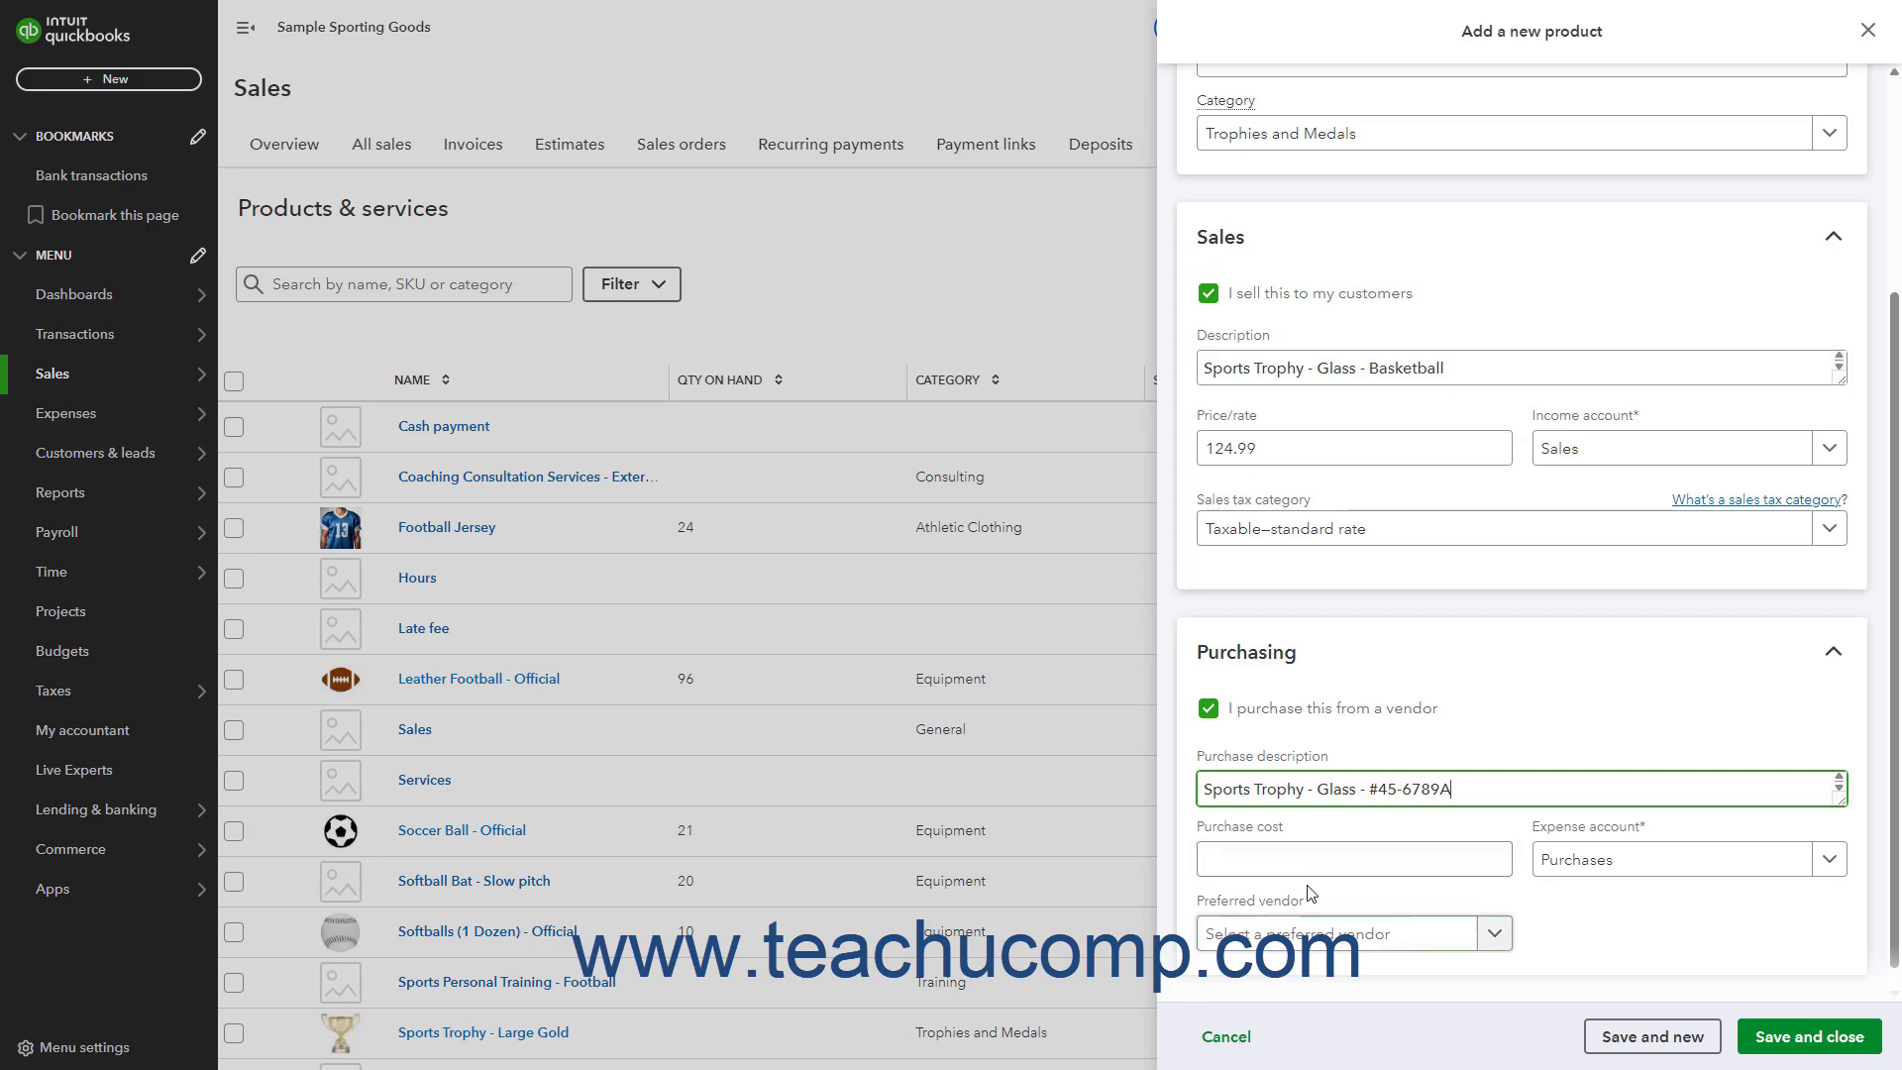
- Set the purchase cost to 99.99 and check the expense account choices, keeping Purchases
left_click(1322, 863)
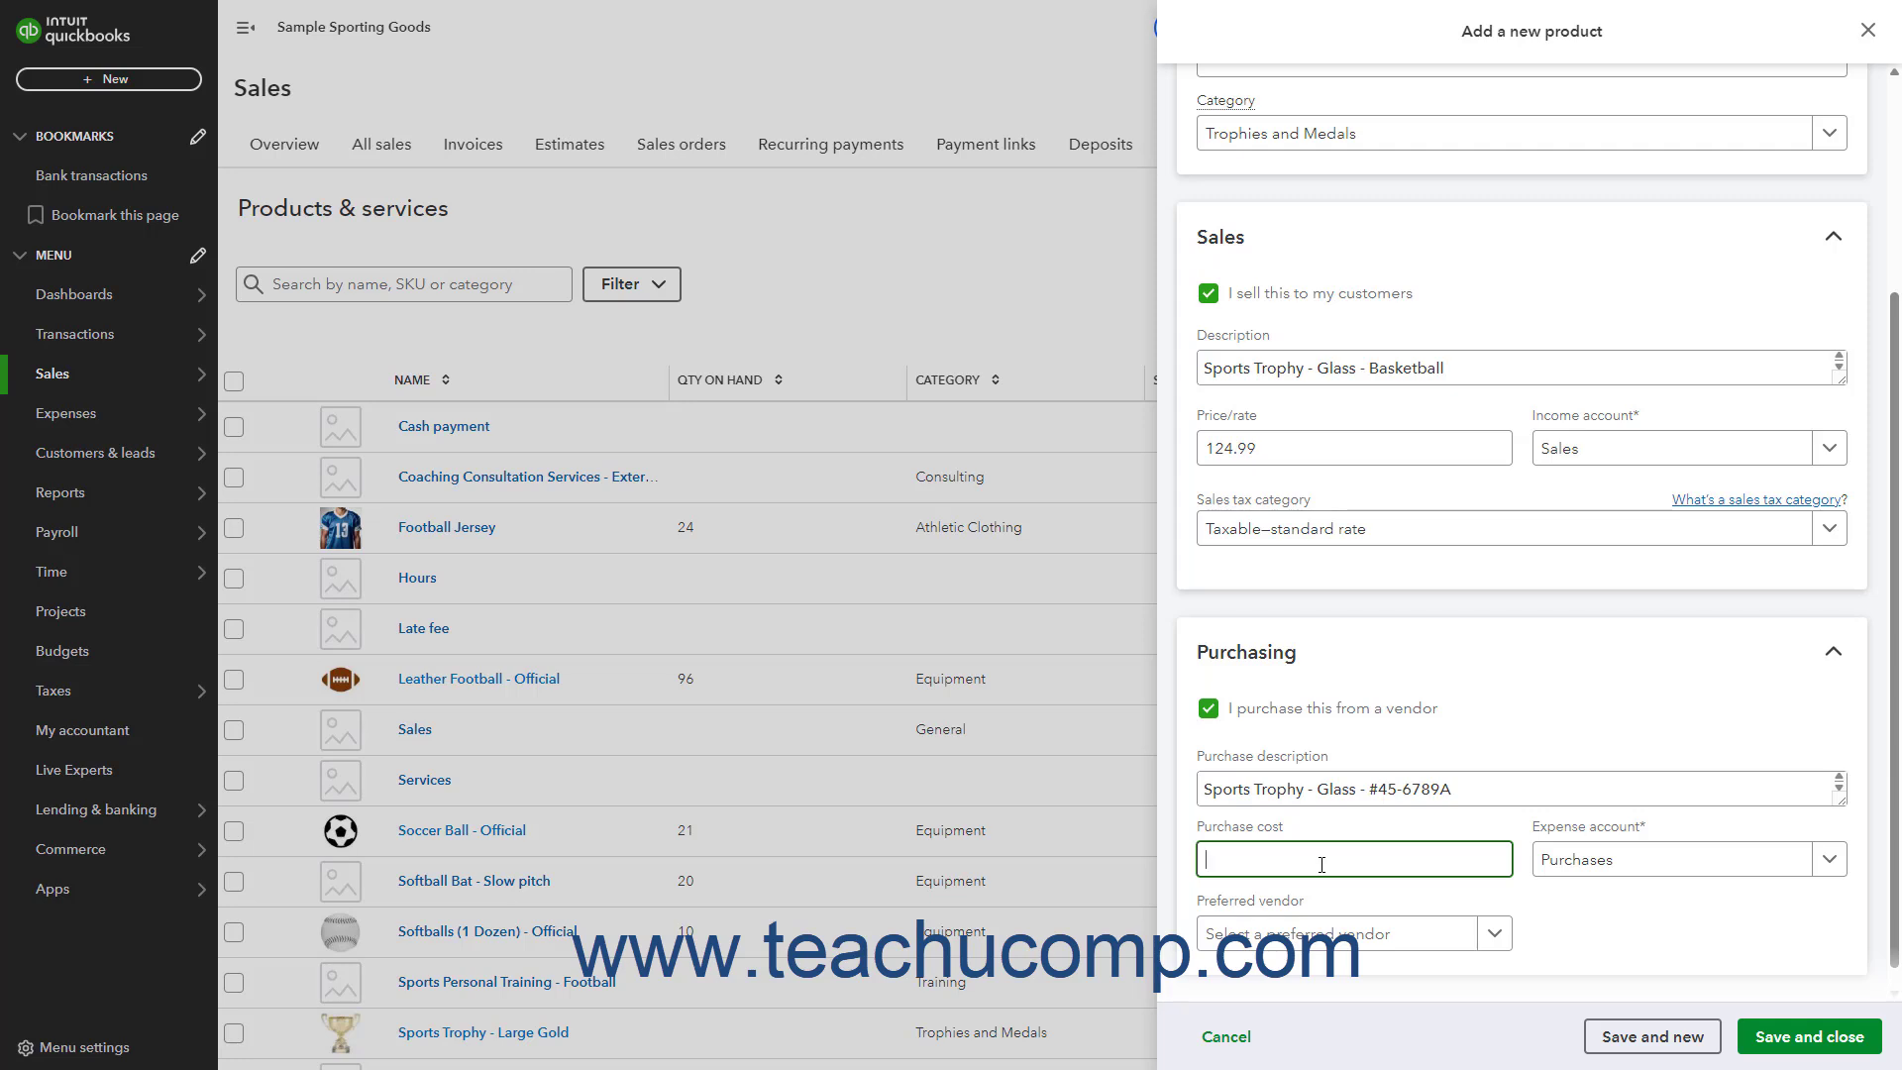
type("99.99")
left_click(1829, 859)
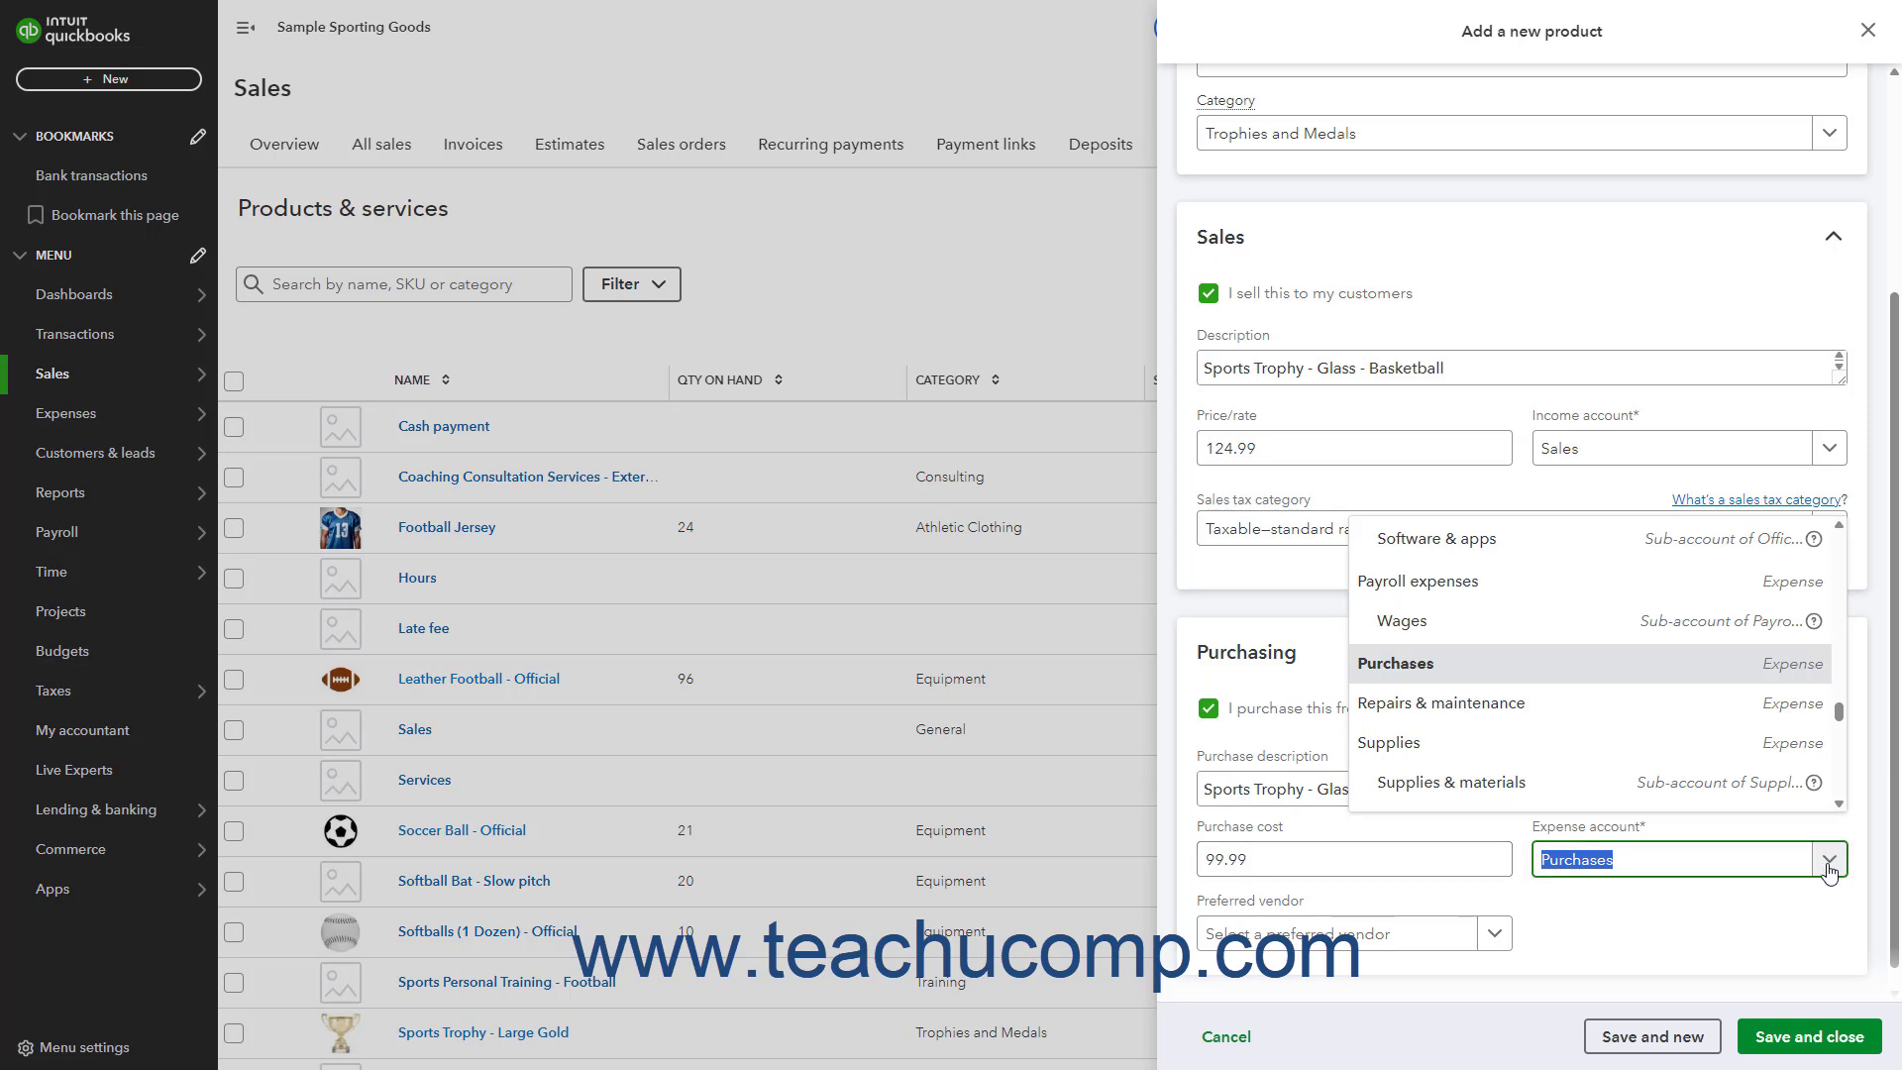
left_click(1829, 859)
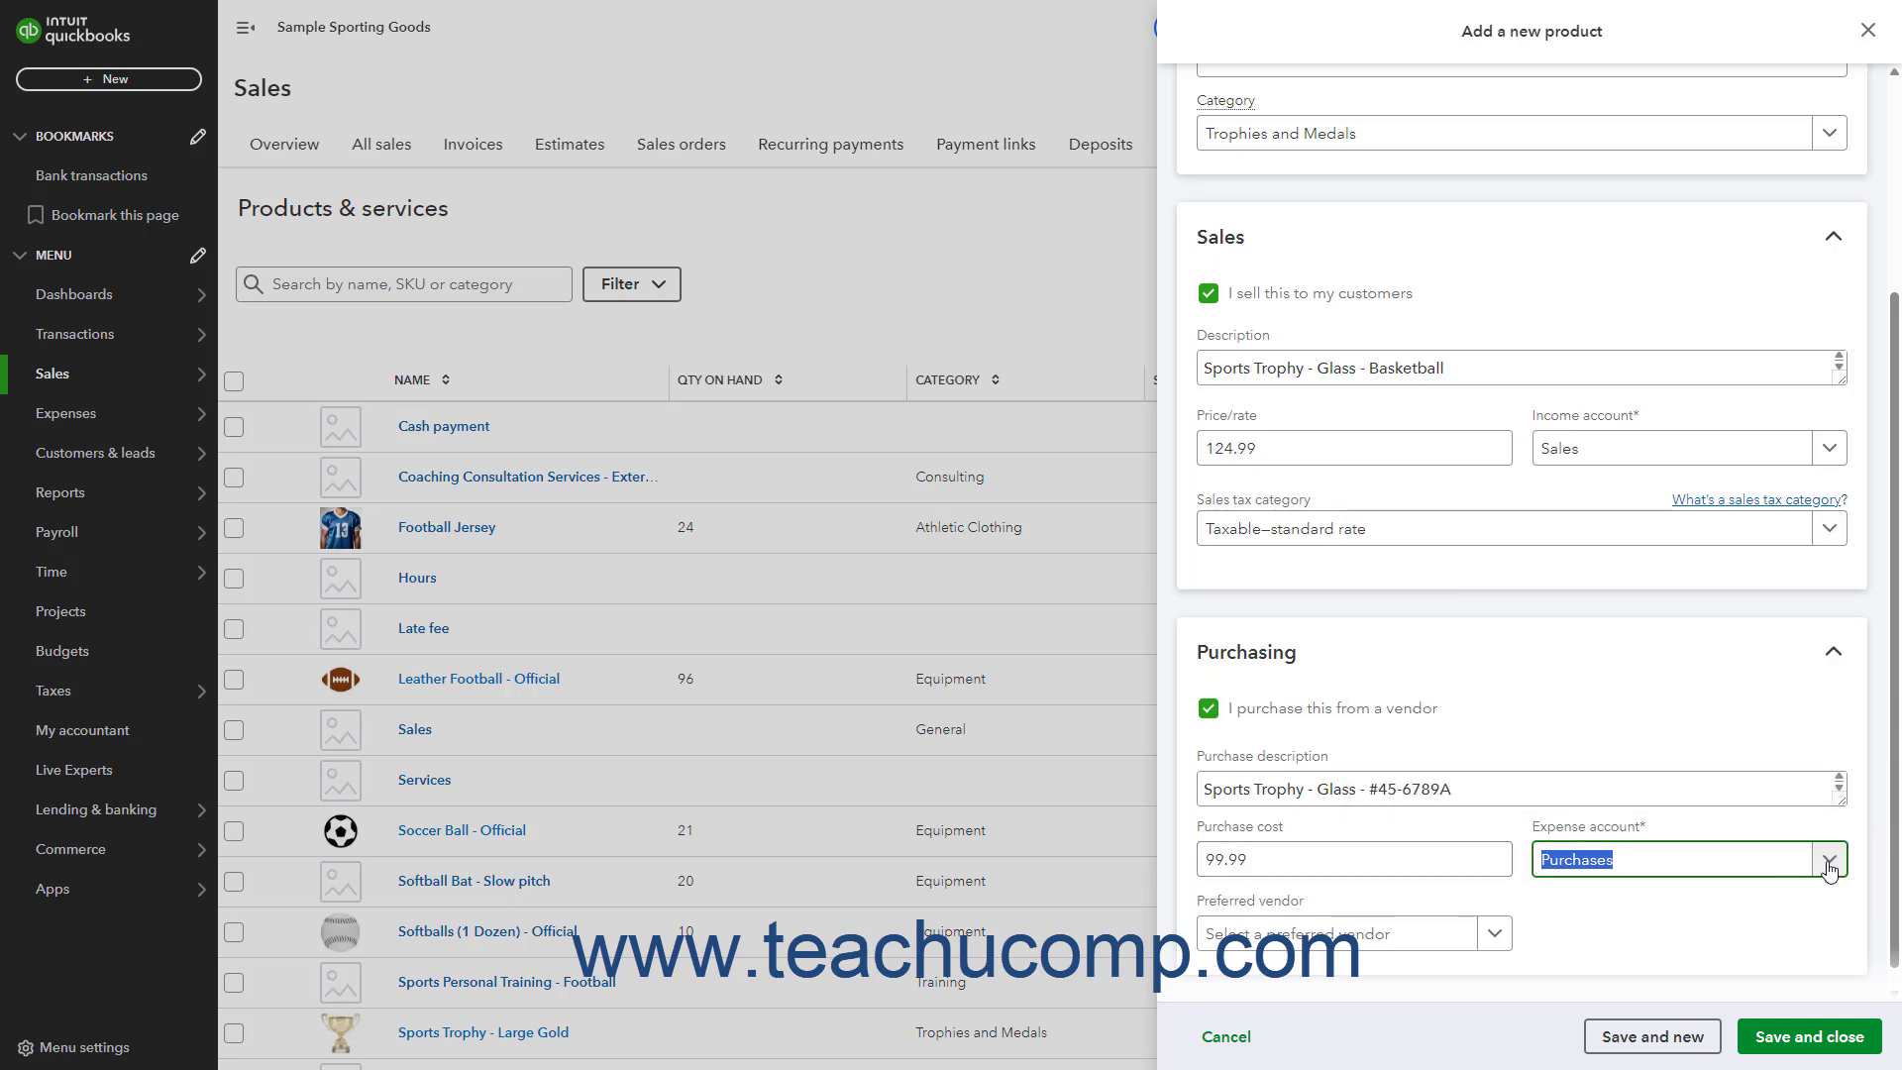
- Choose Tom's Trophy Hut as the preferred vendor, and save and close the new product
left_click(1495, 935)
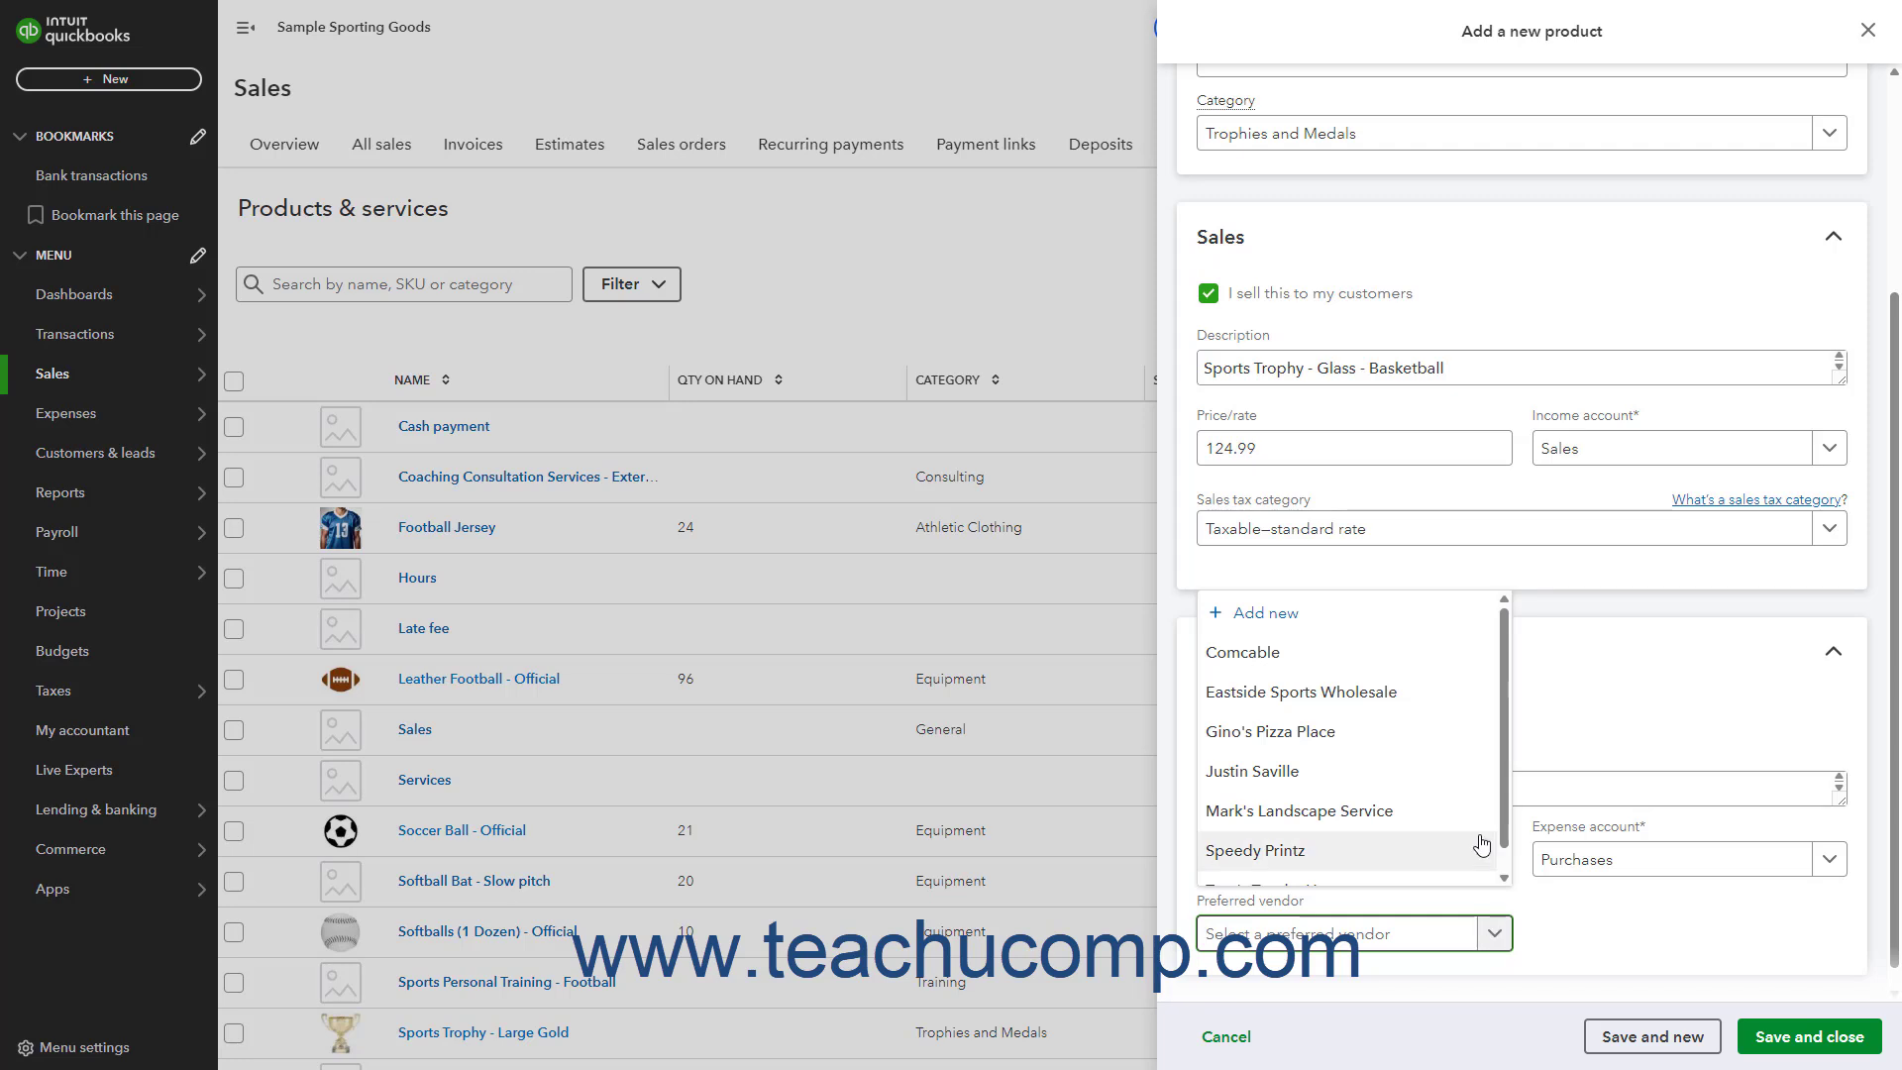
scroll(1480, 844, "down", 1)
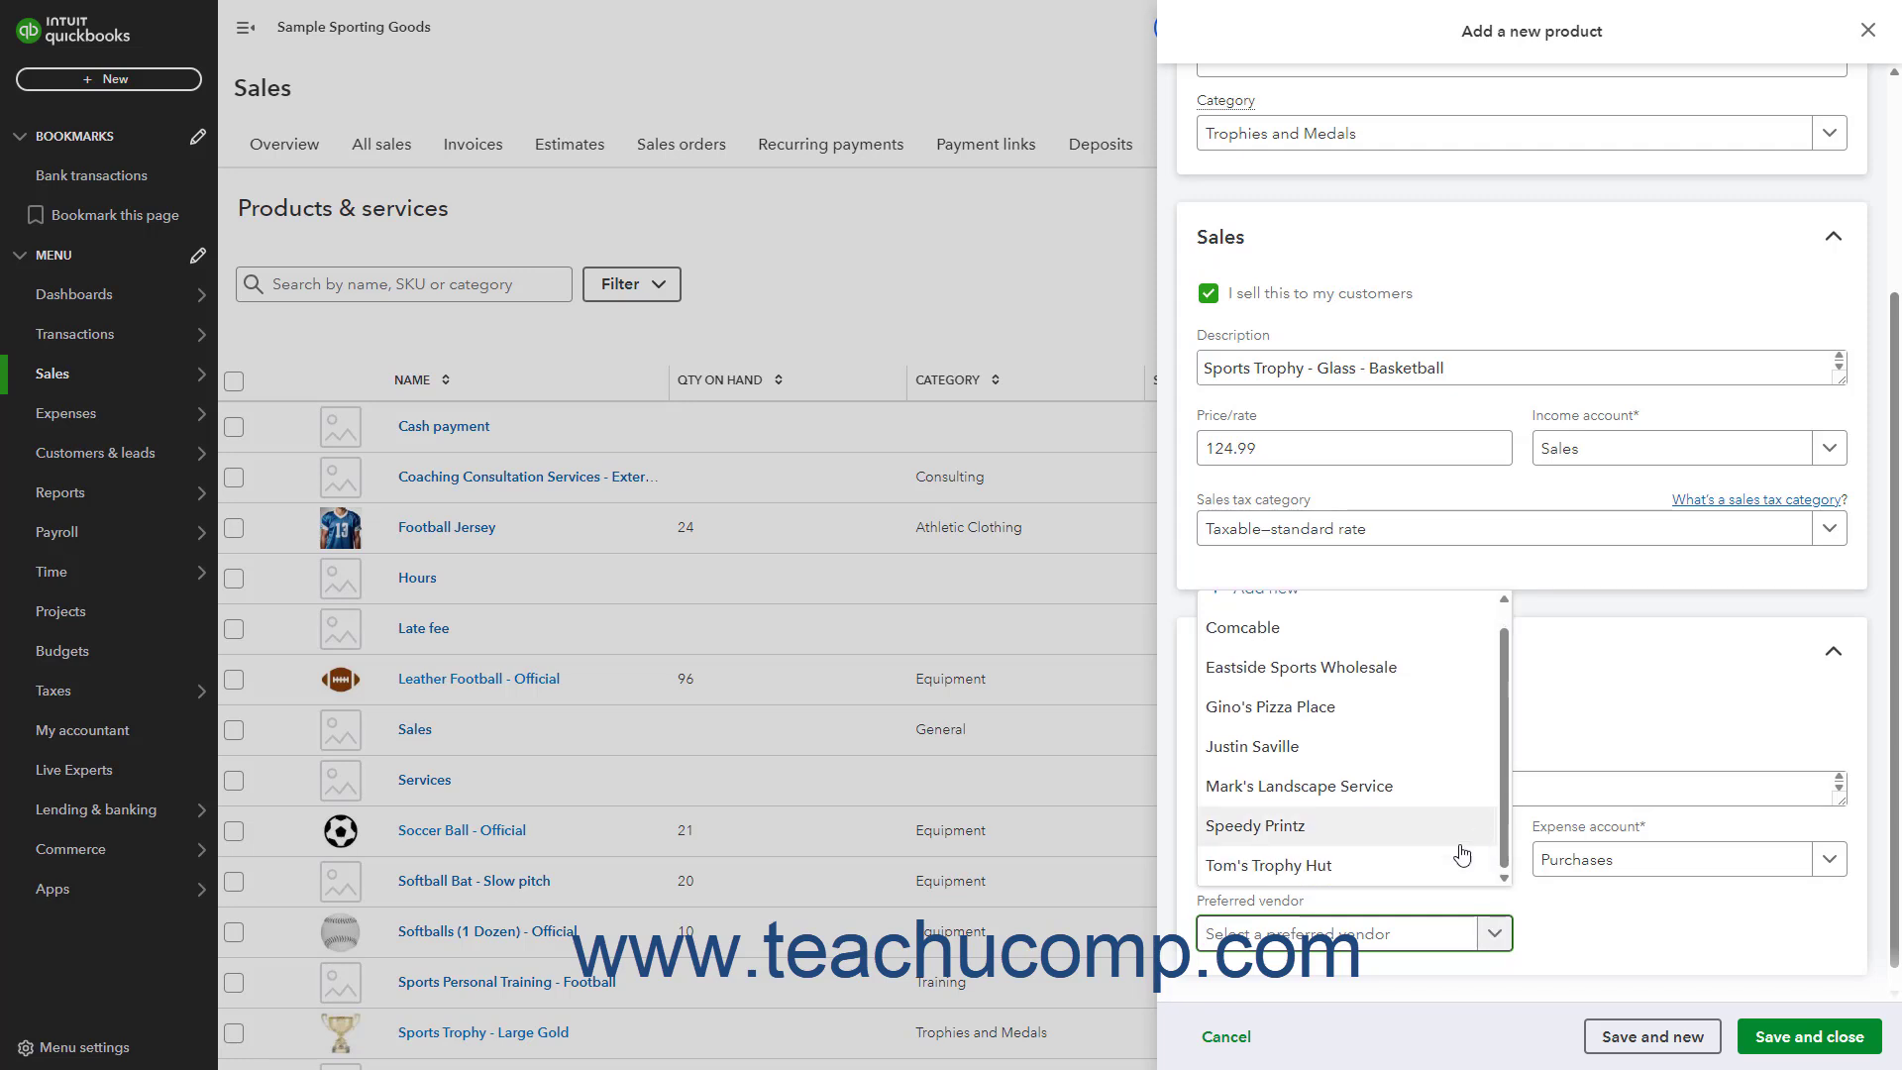
left_click(1436, 868)
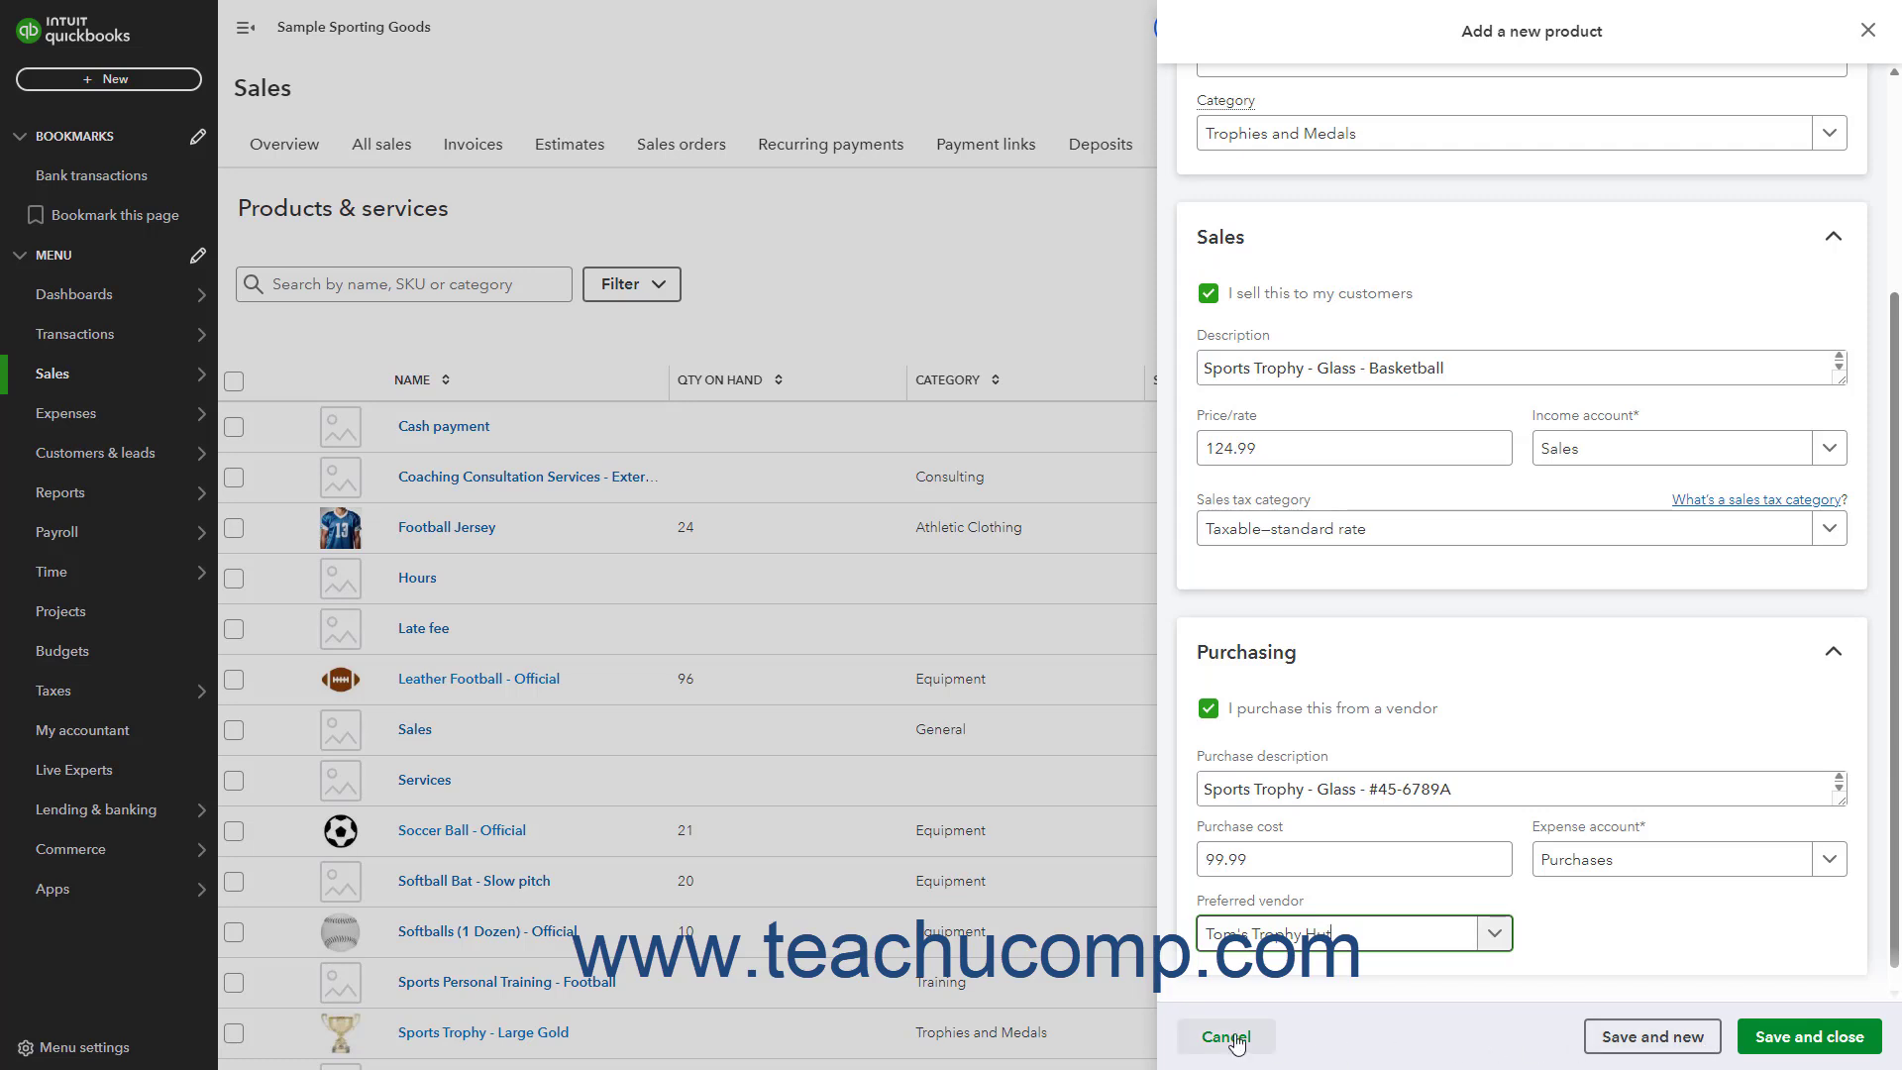
left_click(1764, 1040)
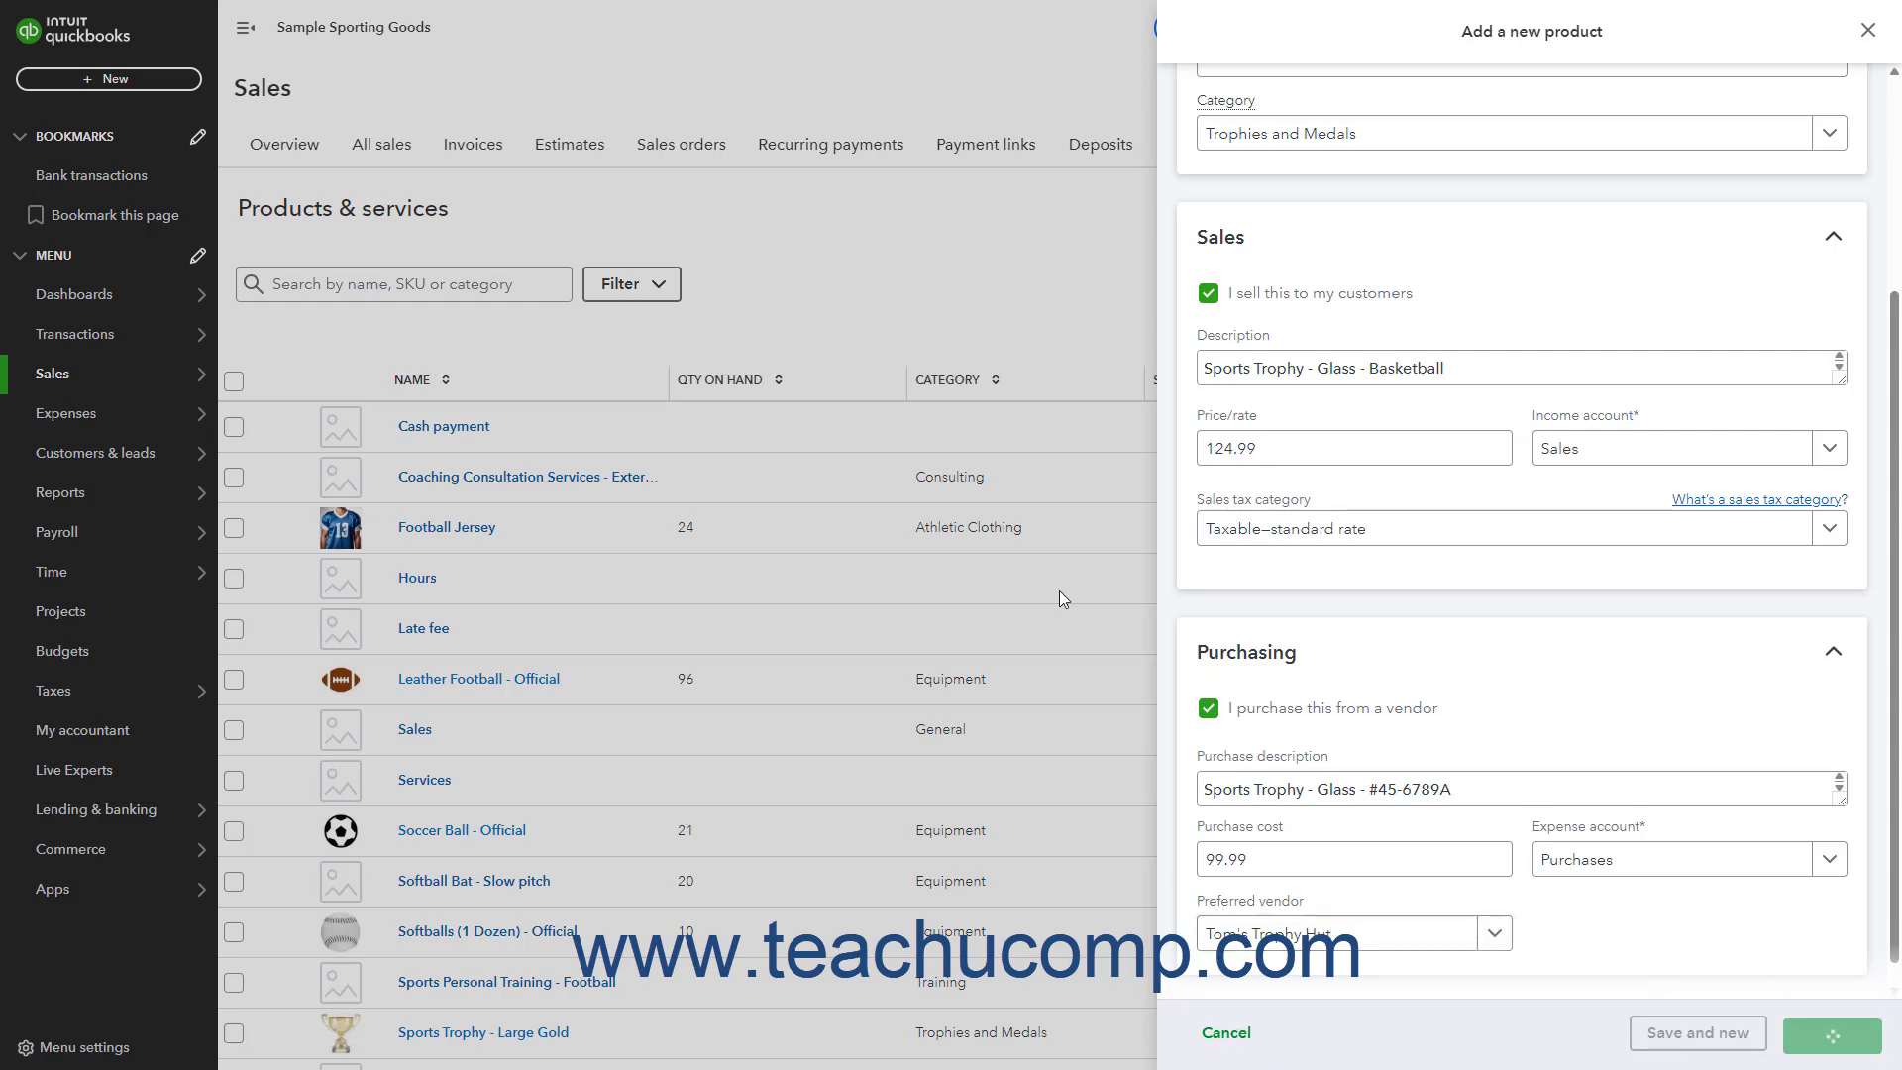